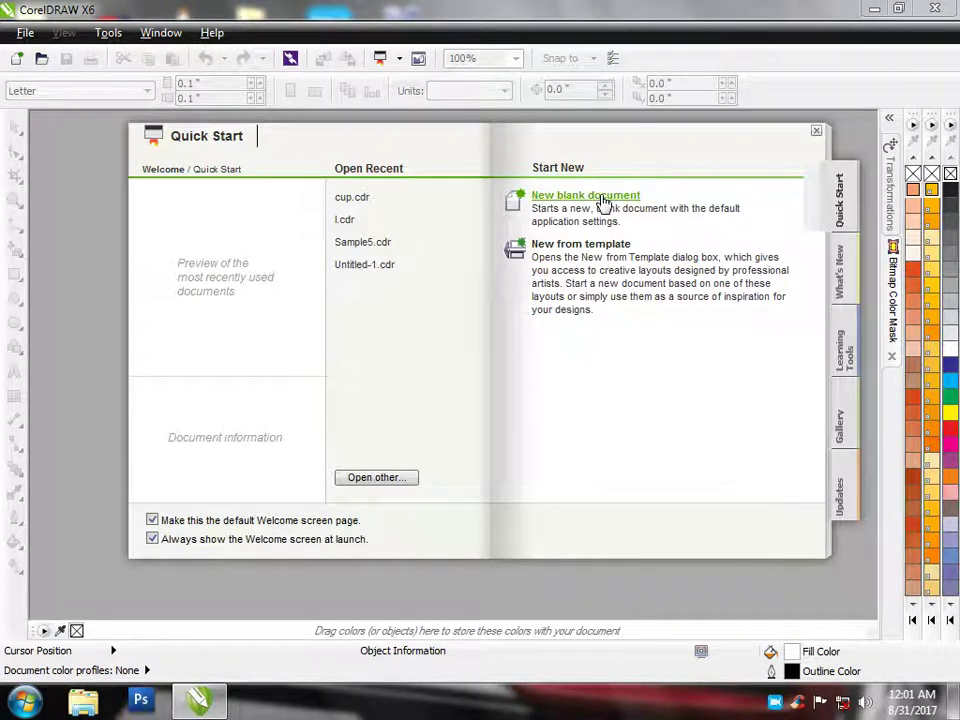
# Start a new blank document from the Quick Start screen
pyautogui.click(603, 198)
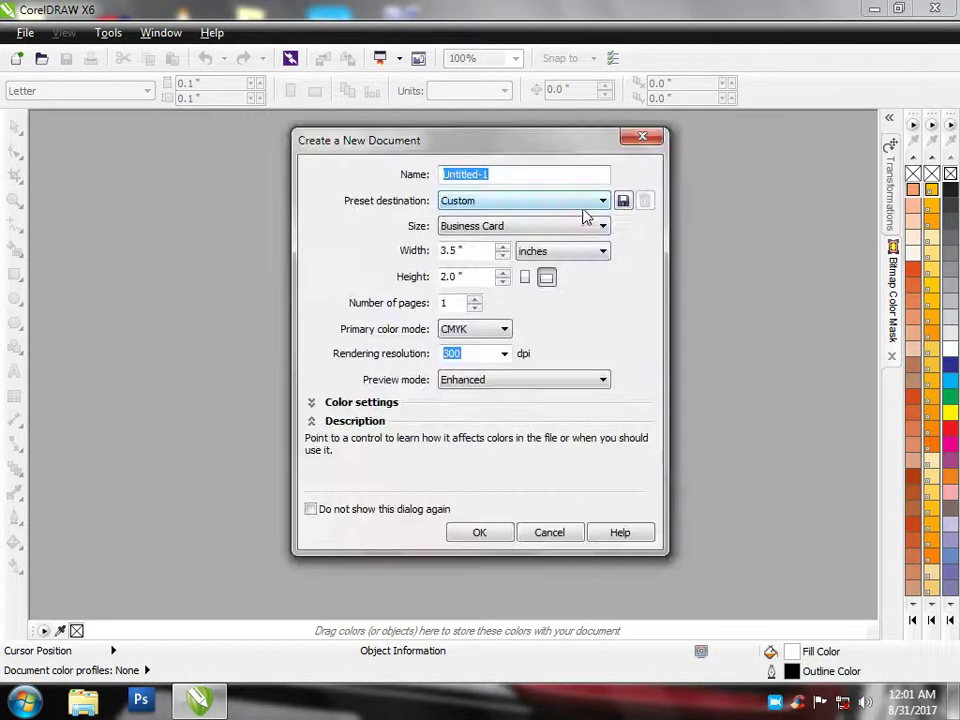
# Create 'Word Master Computer' at Business Card 3.5 × 2 in, CMYK, 300 dpi, Enhanced preview
pyautogui.click(499, 227)
pyautogui.click(503, 228)
pyautogui.click(478, 252)
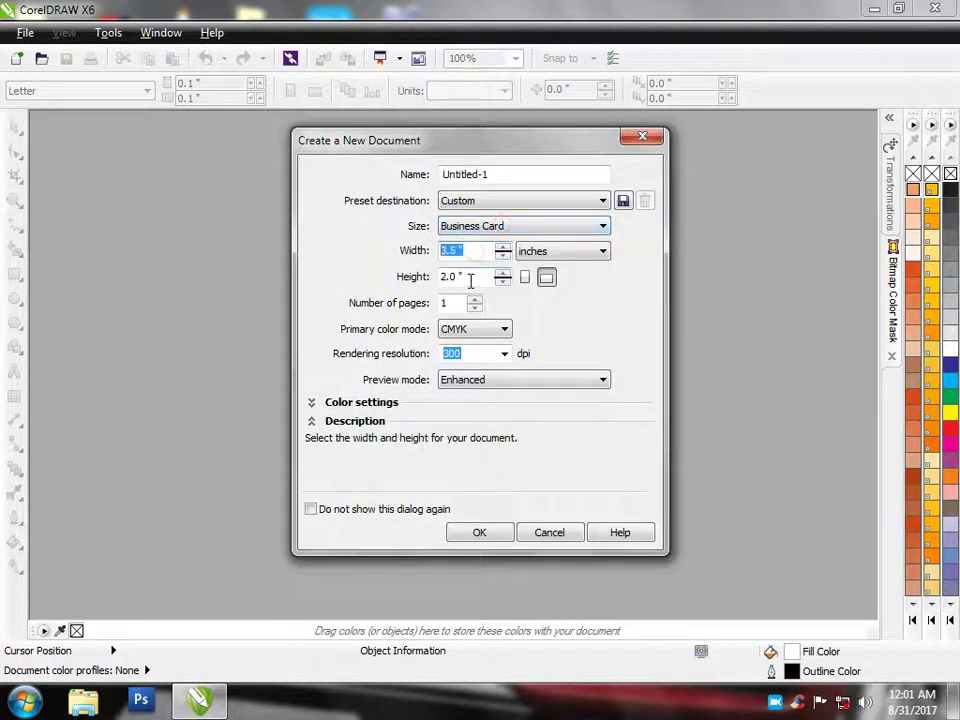
pyautogui.click(459, 277)
pyautogui.click(531, 175)
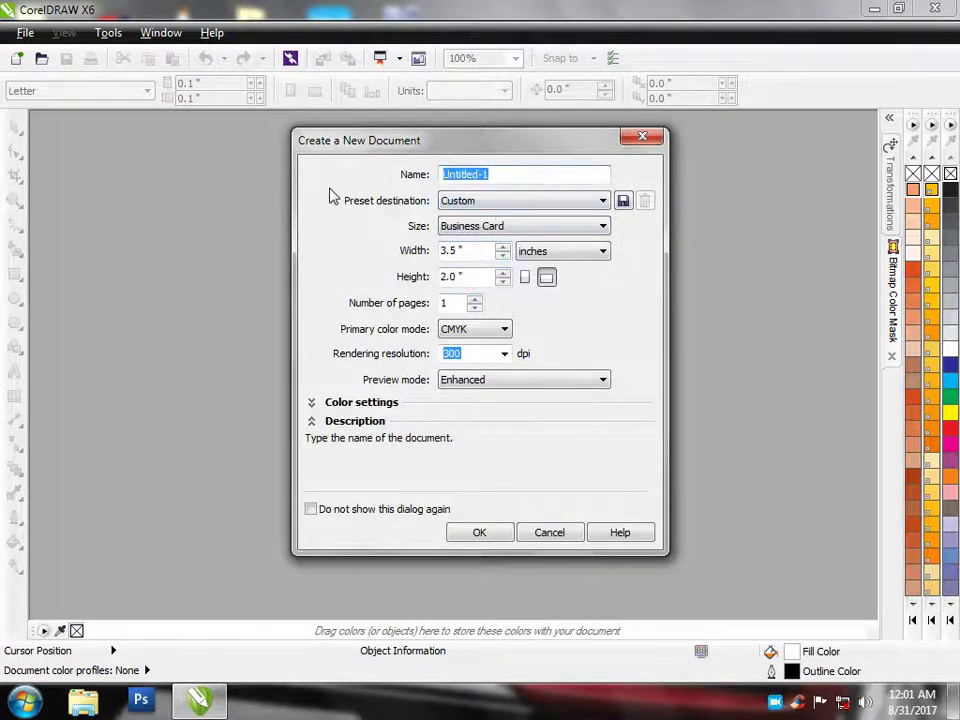
pyautogui.write('Word ')
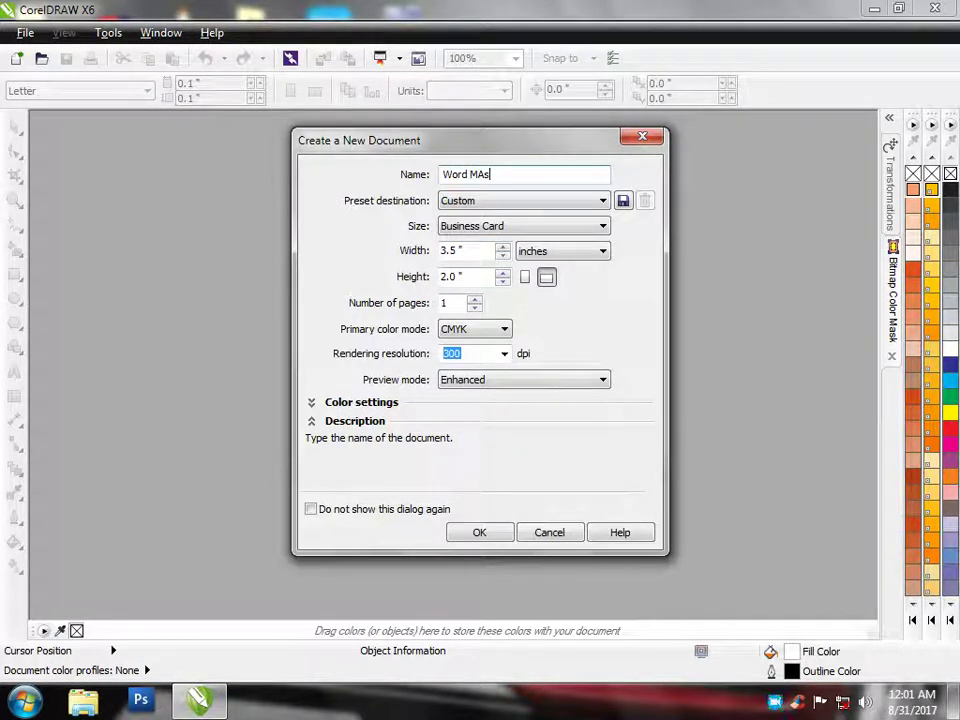
pyautogui.write('Master Computer')
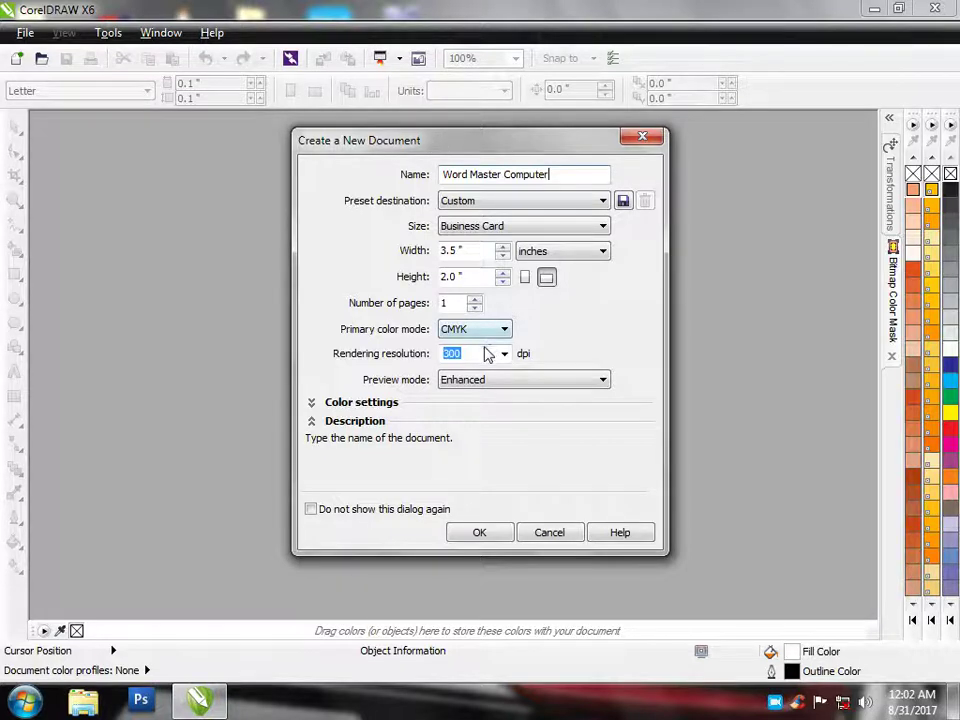
pyautogui.click(478, 334)
pyautogui.click(476, 330)
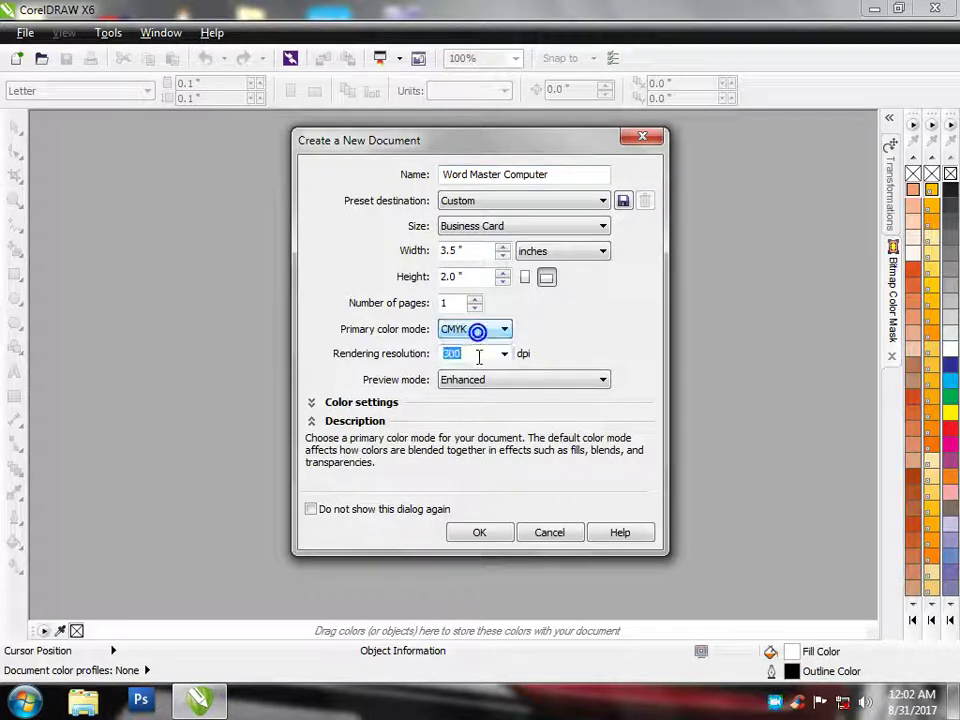
pyautogui.click(477, 355)
pyautogui.click(491, 380)
pyautogui.click(491, 379)
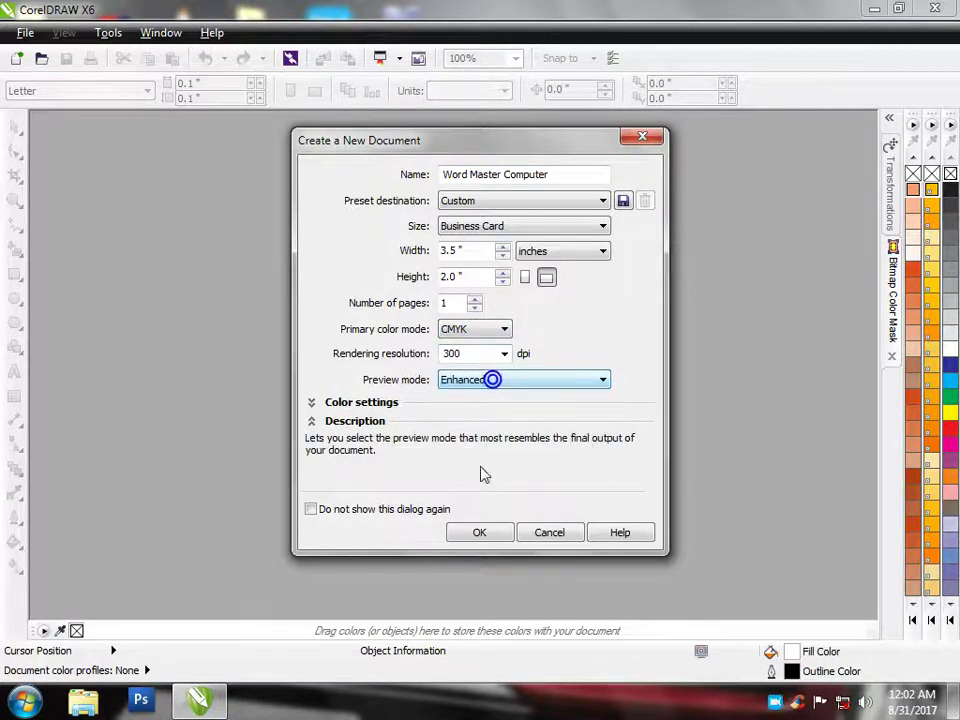
pyautogui.click(479, 532)
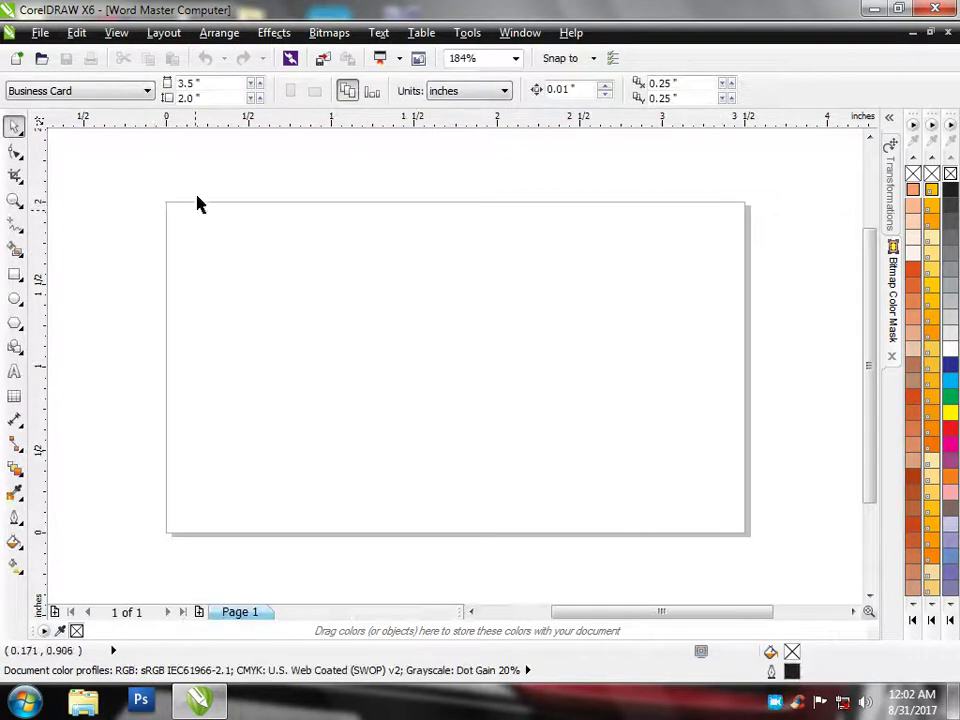
# Shrink a full-page rectangle to a 0.532 in bottom strip and add a guide at 1.753 in
pyautogui.click(214, 83)
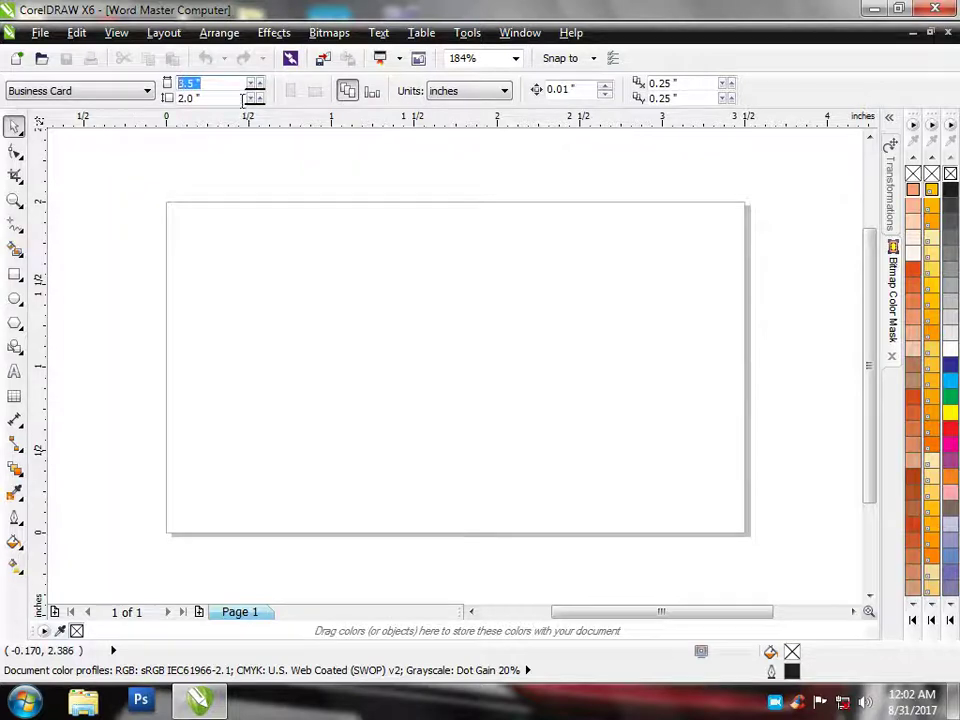
pyautogui.click(208, 97)
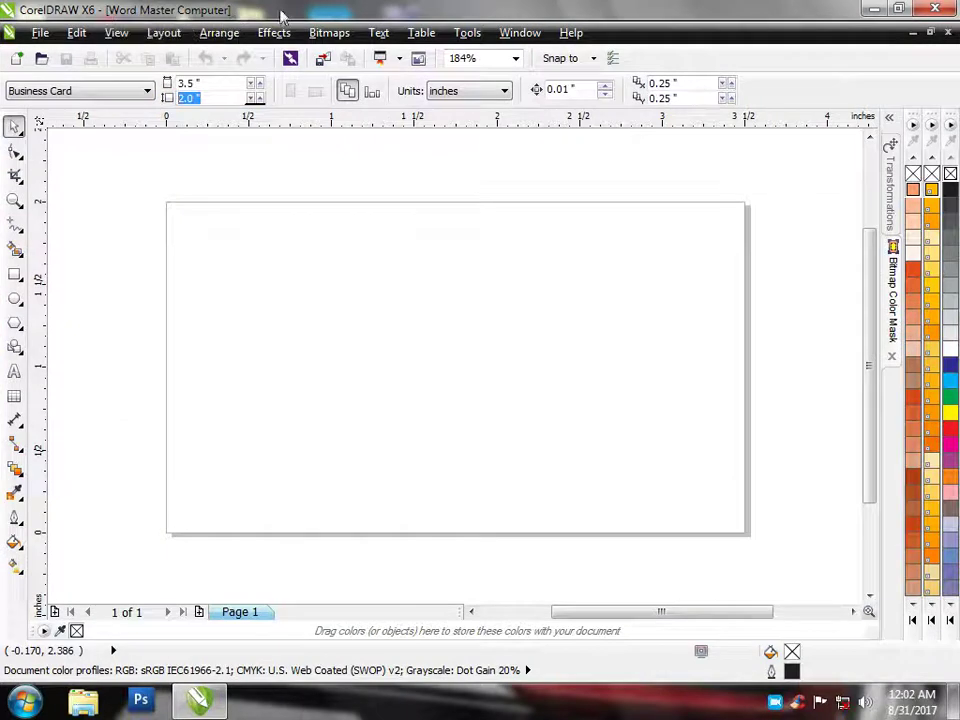
pyautogui.doubleClick(15, 274)
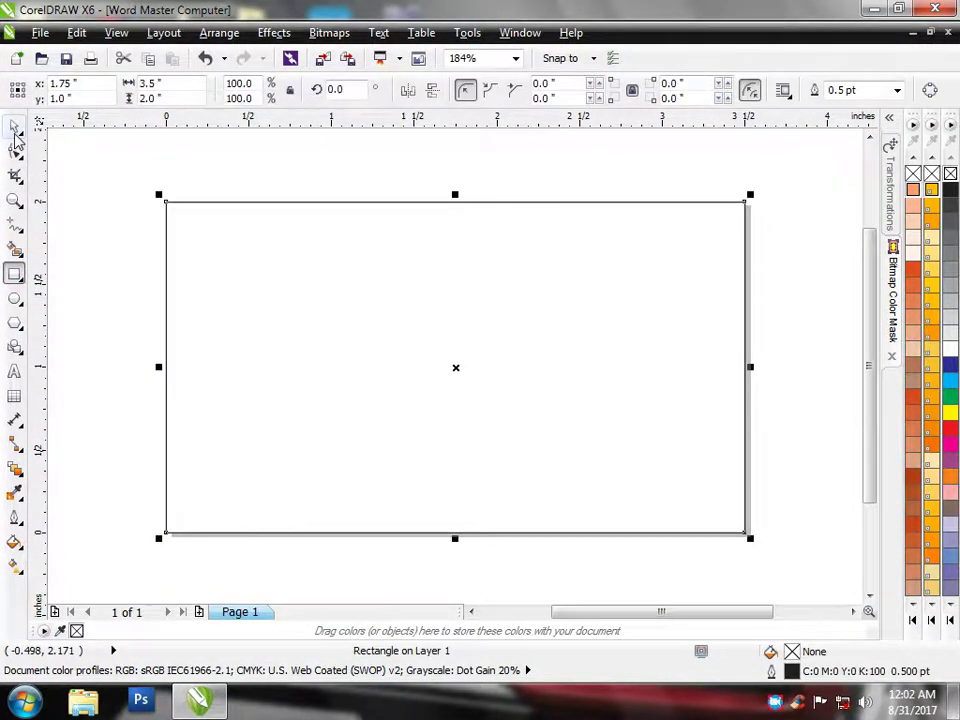
pyautogui.click(14, 128)
pyautogui.moveTo(456, 193); pyautogui.dragTo(474, 437)
pyautogui.click(499, 339)
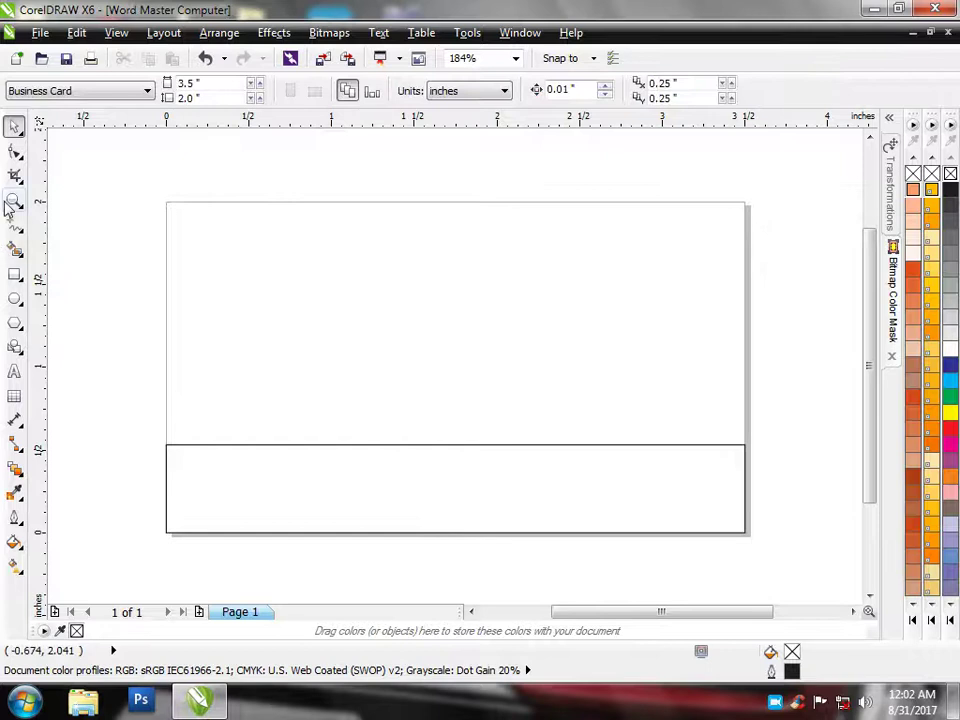
pyautogui.click(362, 470)
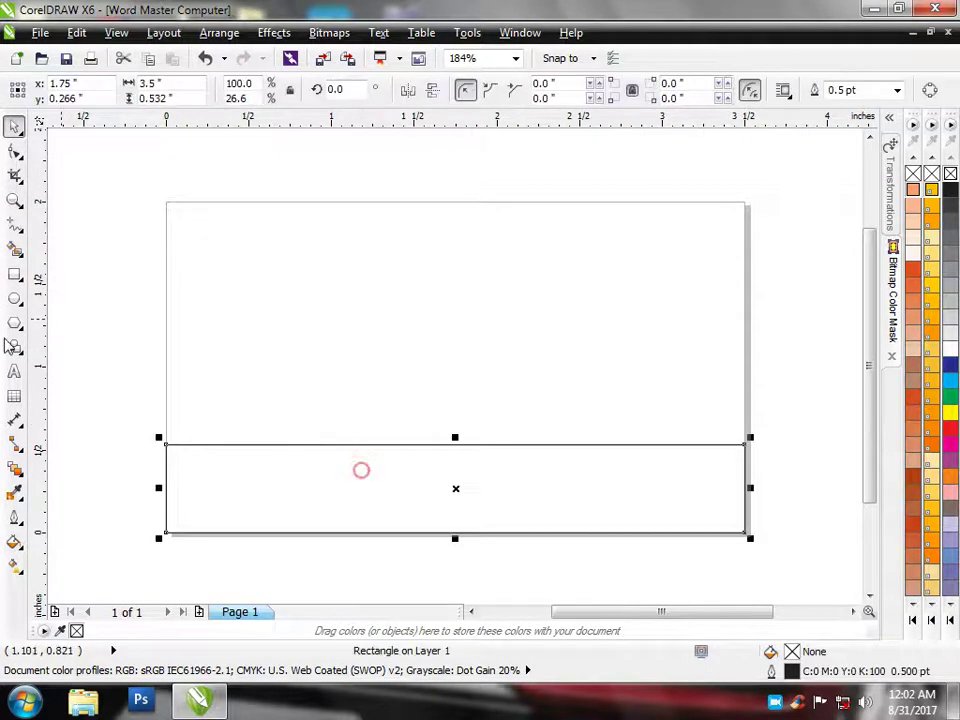
pyautogui.moveTo(41, 395); pyautogui.dragTo(456, 506)
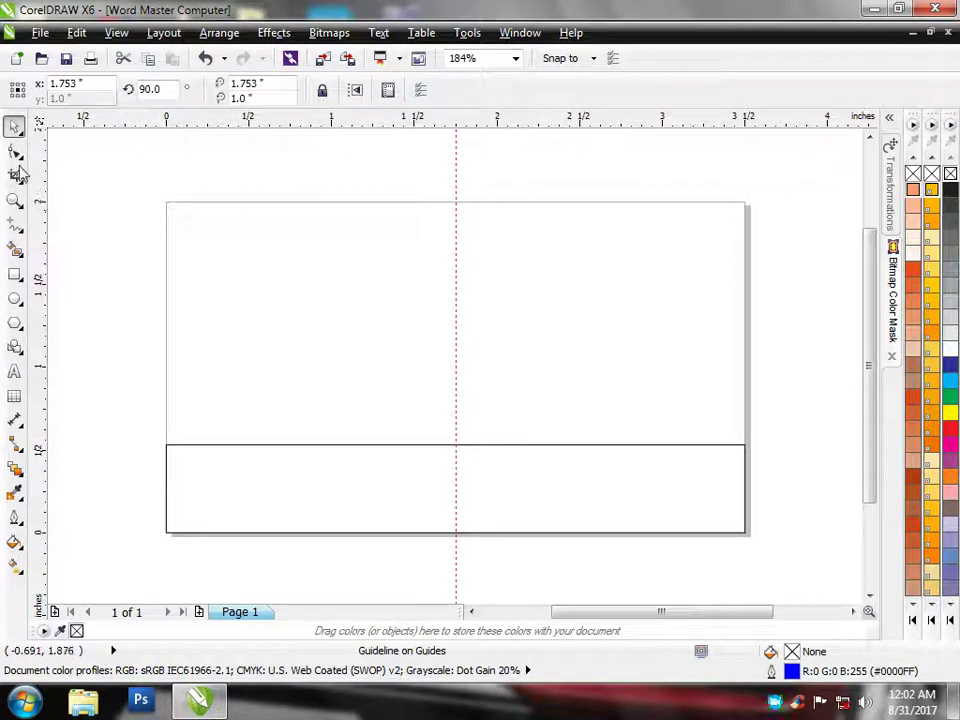
# Shrink the strip to the centre guide and snap a copy into the right half
pyautogui.click(255, 497)
pyautogui.moveTo(754, 491); pyautogui.dragTo(461, 503)
pyautogui.moveTo(314, 485); pyautogui.dragTo(601, 489)
pyautogui.scroll(6, 435, 551)
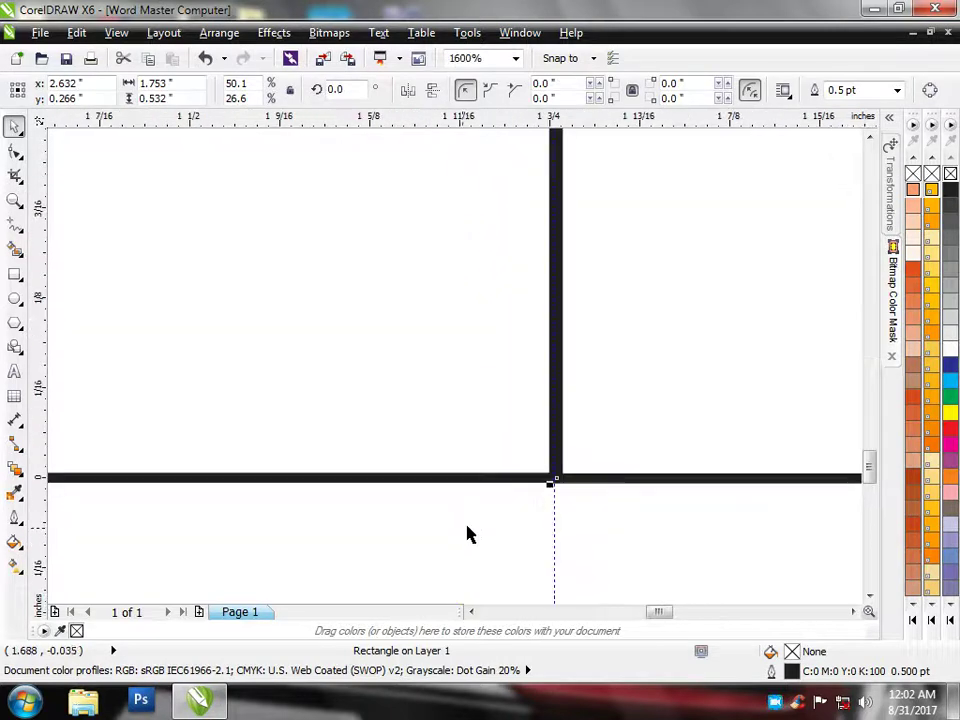
pyautogui.scroll(3, 570, 469)
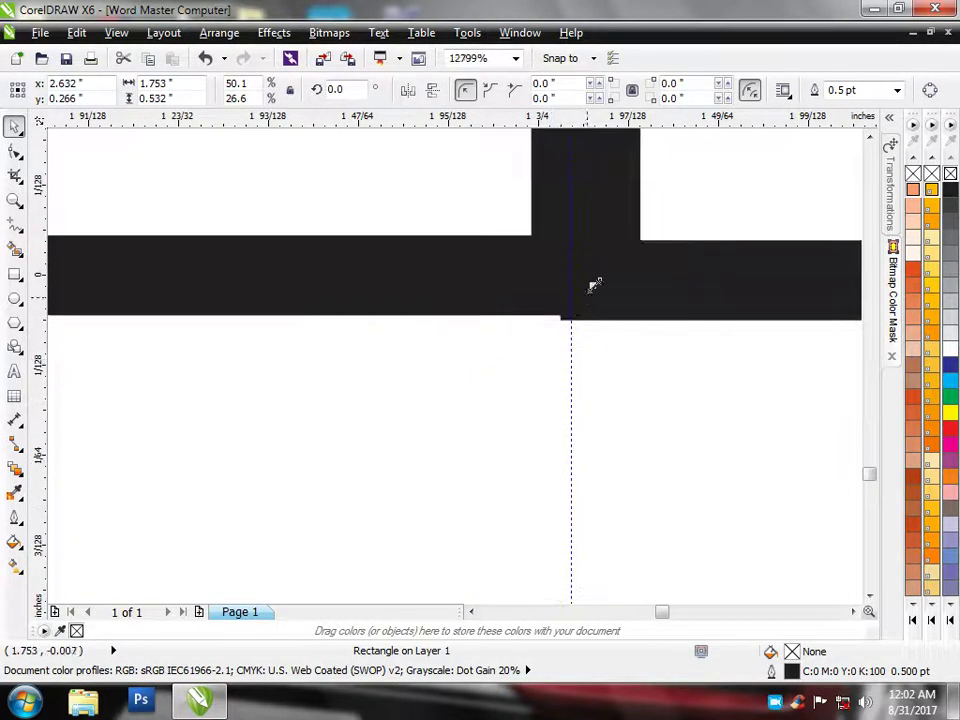
pyautogui.moveTo(598, 275); pyautogui.dragTo(597, 270)
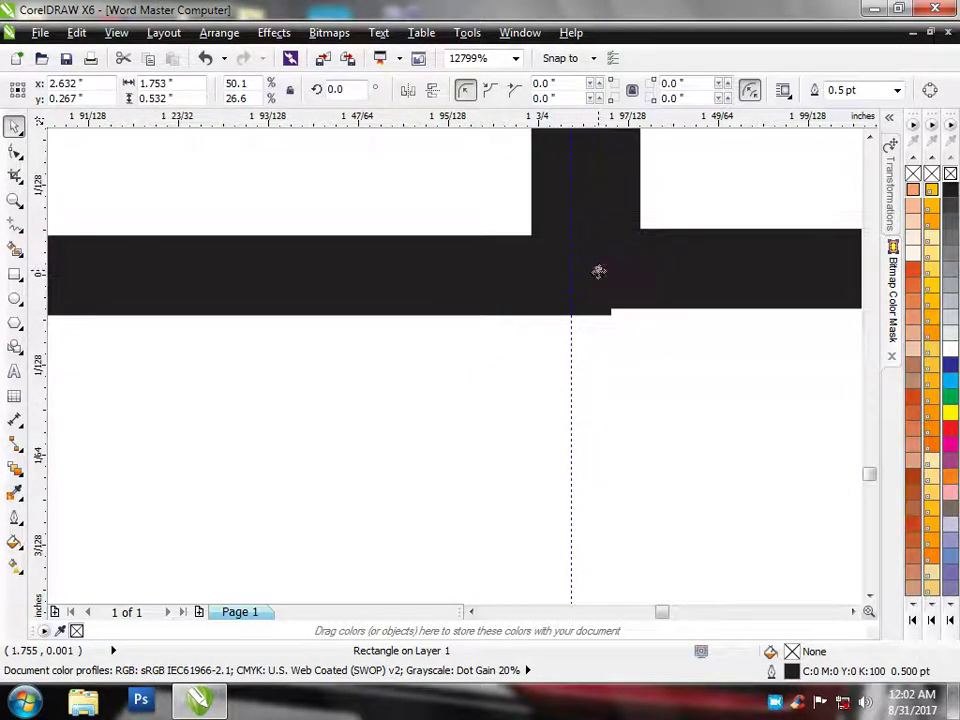
pyautogui.moveTo(600, 284); pyautogui.dragTo(598, 281)
pyautogui.scroll(1, 581, 304)
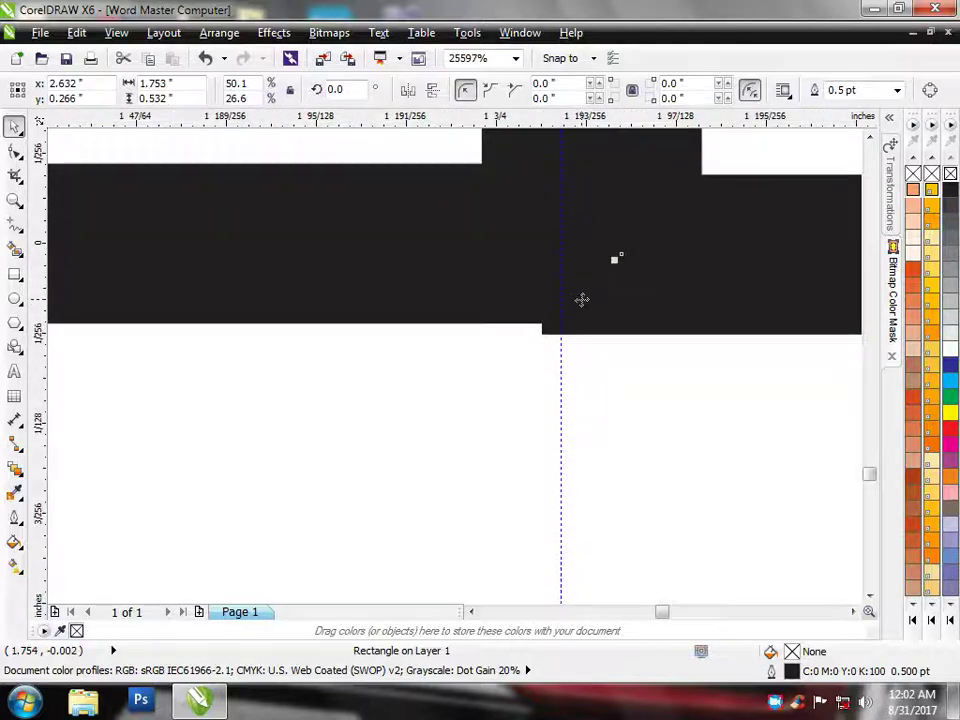
pyautogui.scroll(-8, 570, 326)
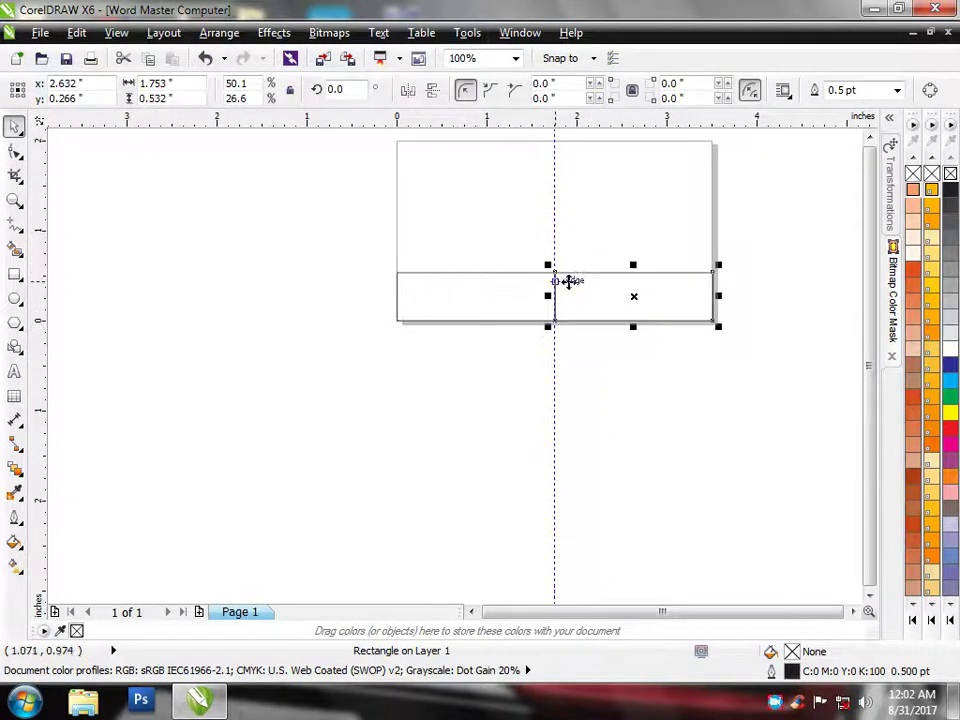
pyautogui.scroll(1, 575, 294)
# Delete the vertical centre guideline
pyautogui.click(392, 204)
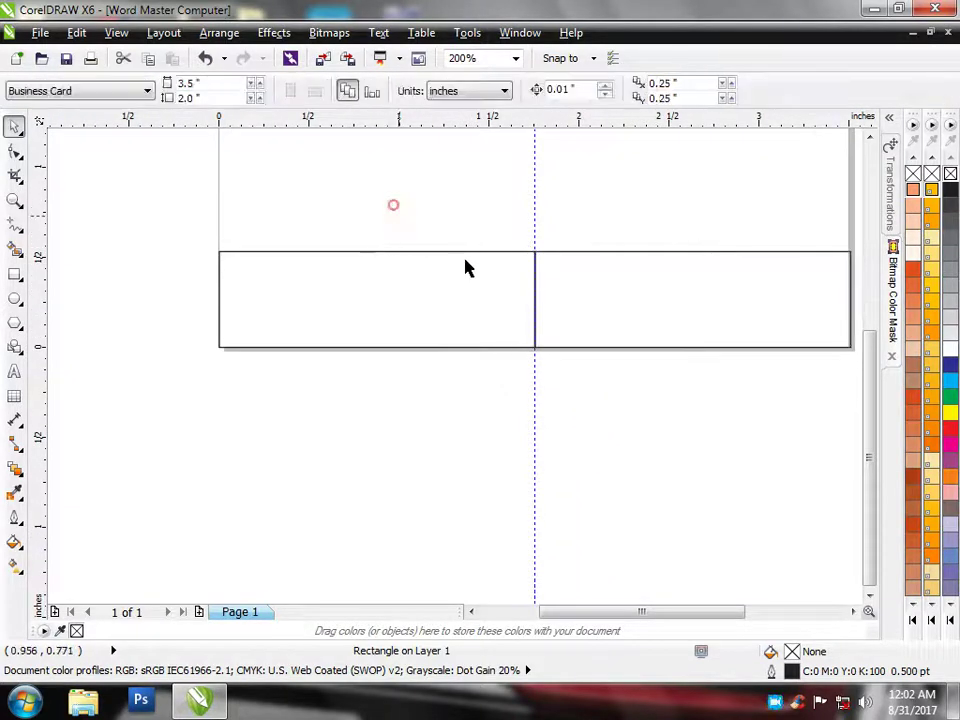
pyautogui.click(535, 220)
pyautogui.press('Delete')
pyautogui.scroll(-2, 519, 326)
pyautogui.scroll(2, 529, 358)
# Convert the left half rectangle to curves
pyautogui.click(516, 363)
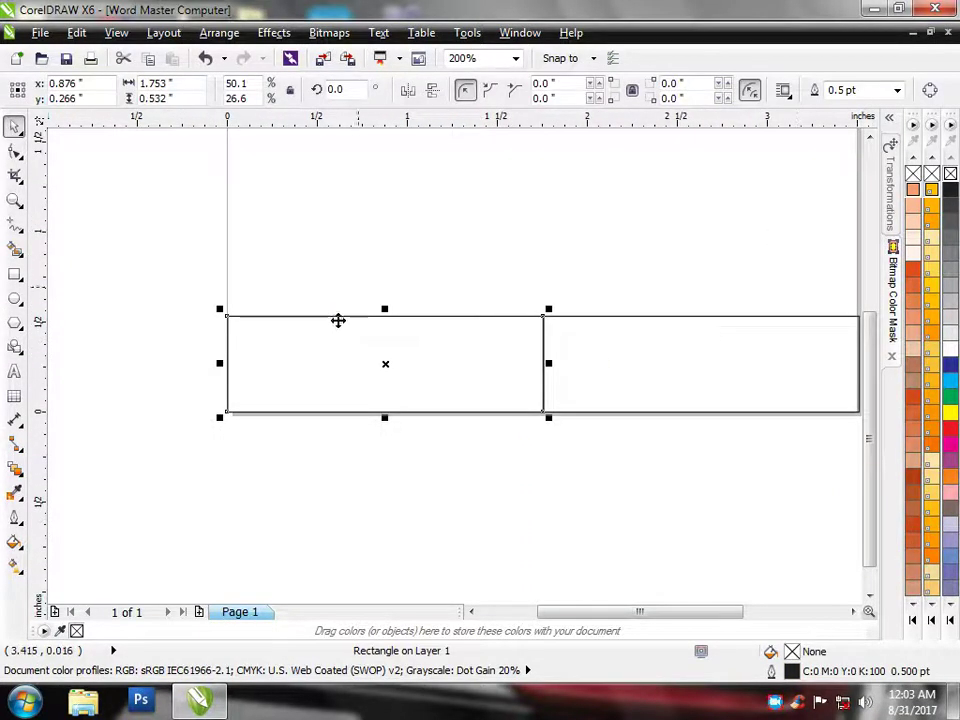
pyautogui.moveTo(146, 238); pyautogui.dragTo(791, 467)
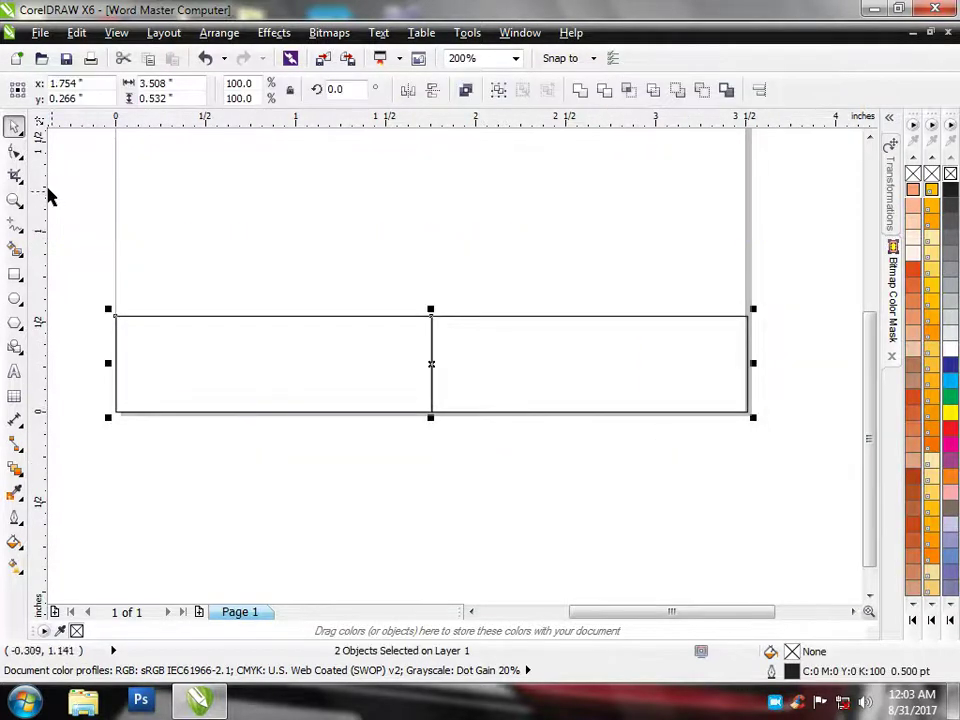
pyautogui.click(285, 216)
pyautogui.click(238, 341)
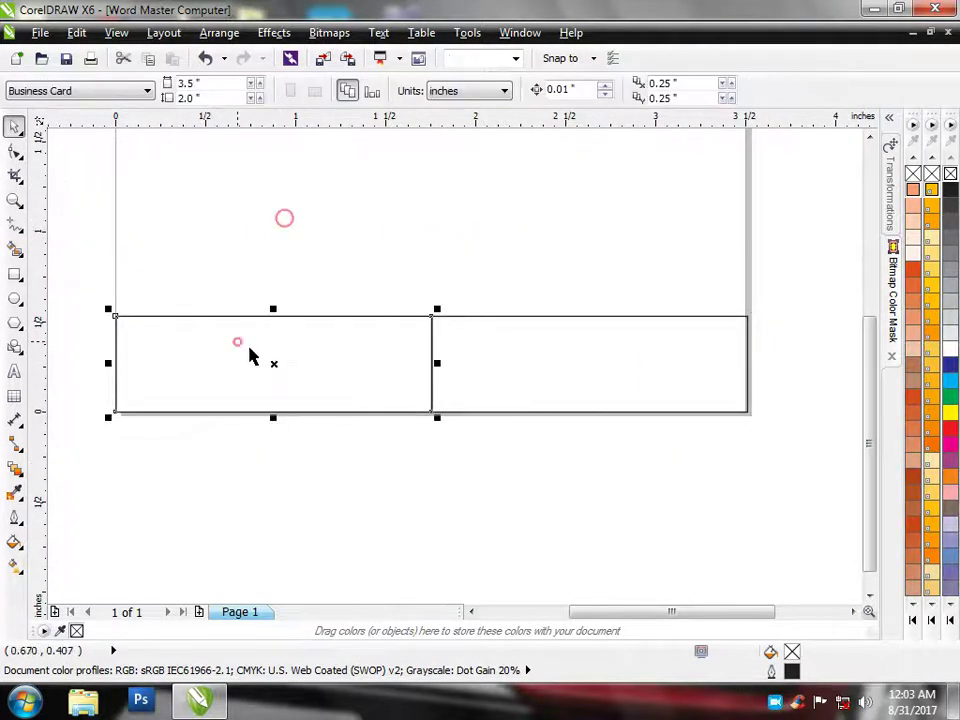
pyautogui.press('F10')
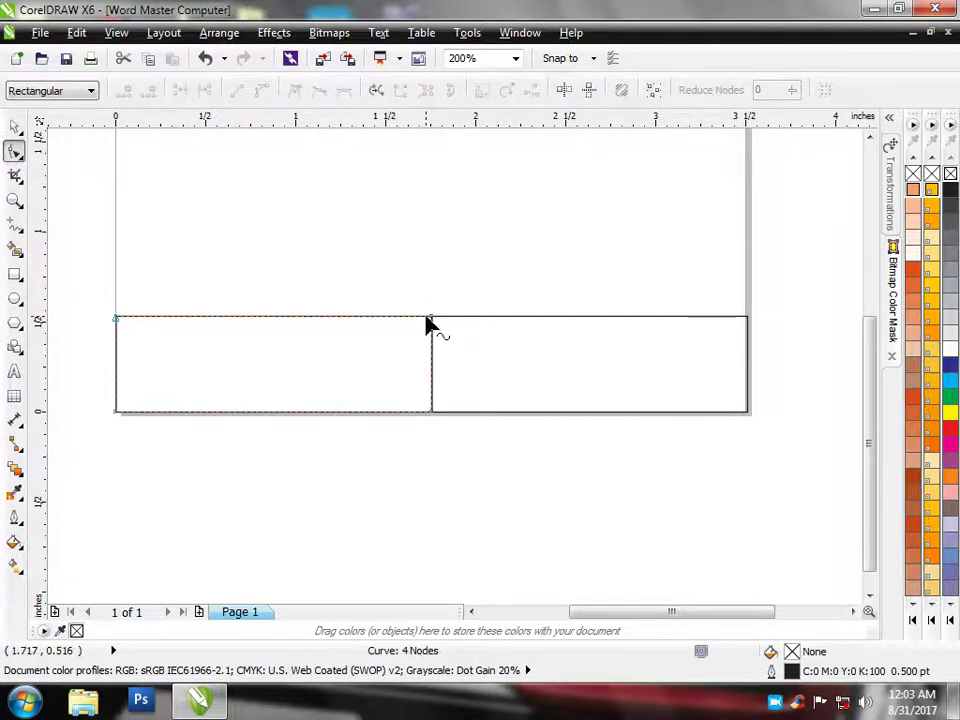
# Remove the left piece's top-right node and bow its slanted edge upward into a curve
pyautogui.doubleClick(427, 318)
pyautogui.click(344, 386)
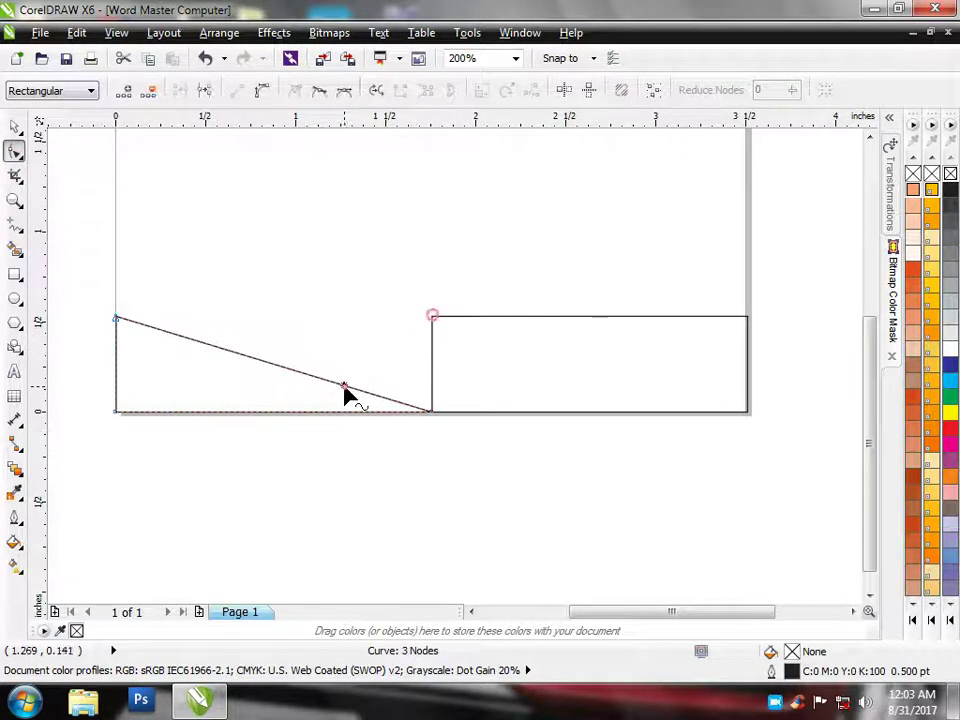
pyautogui.click(259, 90)
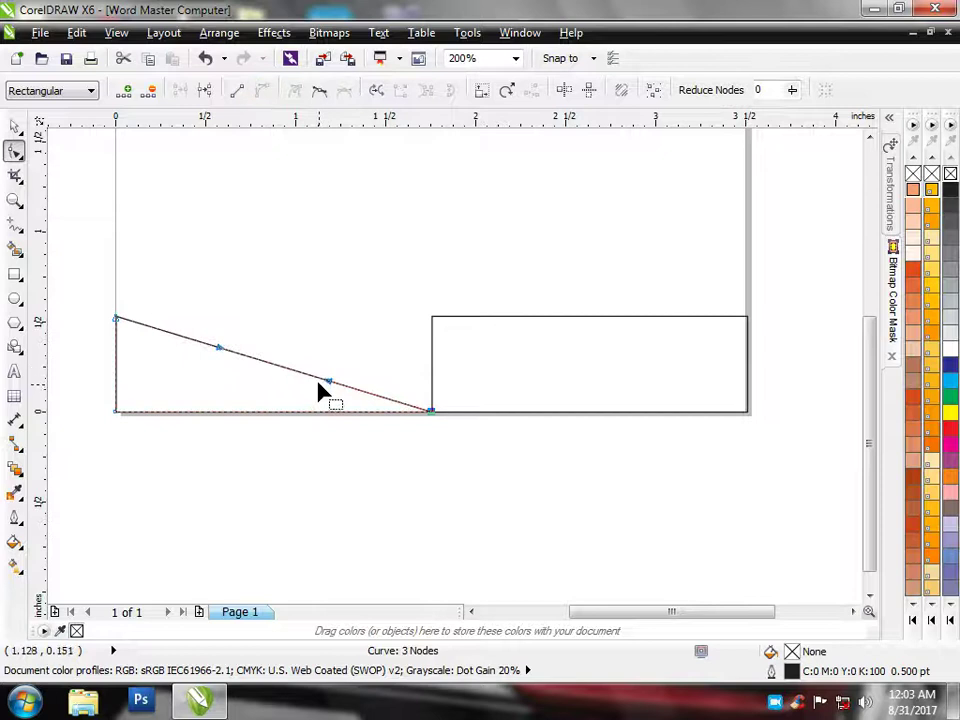
pyautogui.moveTo(319, 383); pyautogui.dragTo(337, 362)
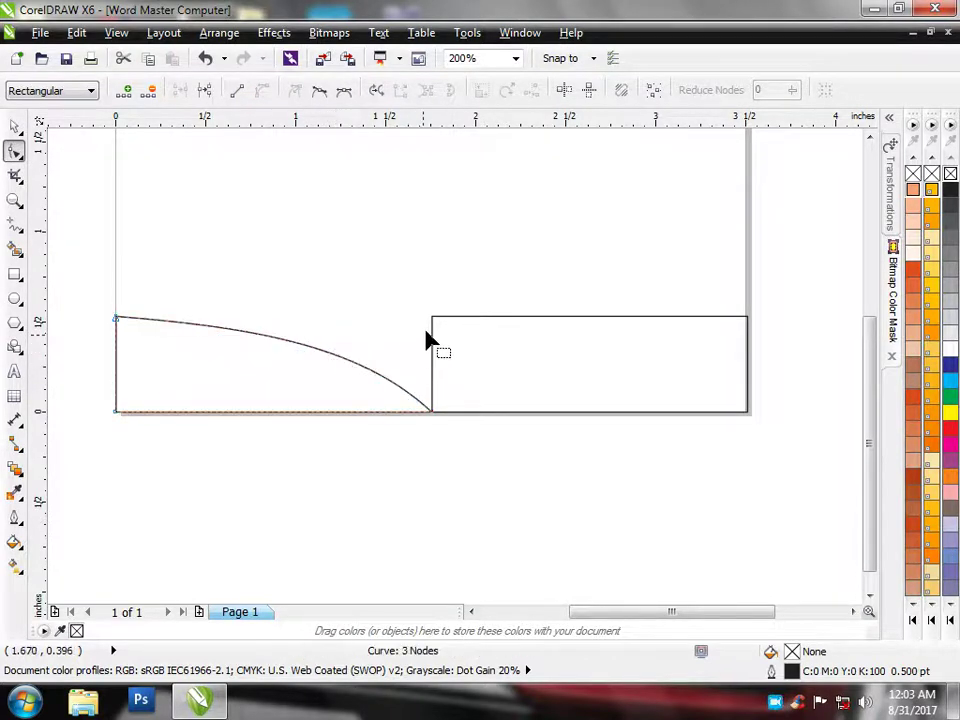
# Delete the right rectangle's top-left node and bow its slanted edge upward to match
pyautogui.click(440, 326)
pyautogui.click(434, 318)
pyautogui.press('Delete')
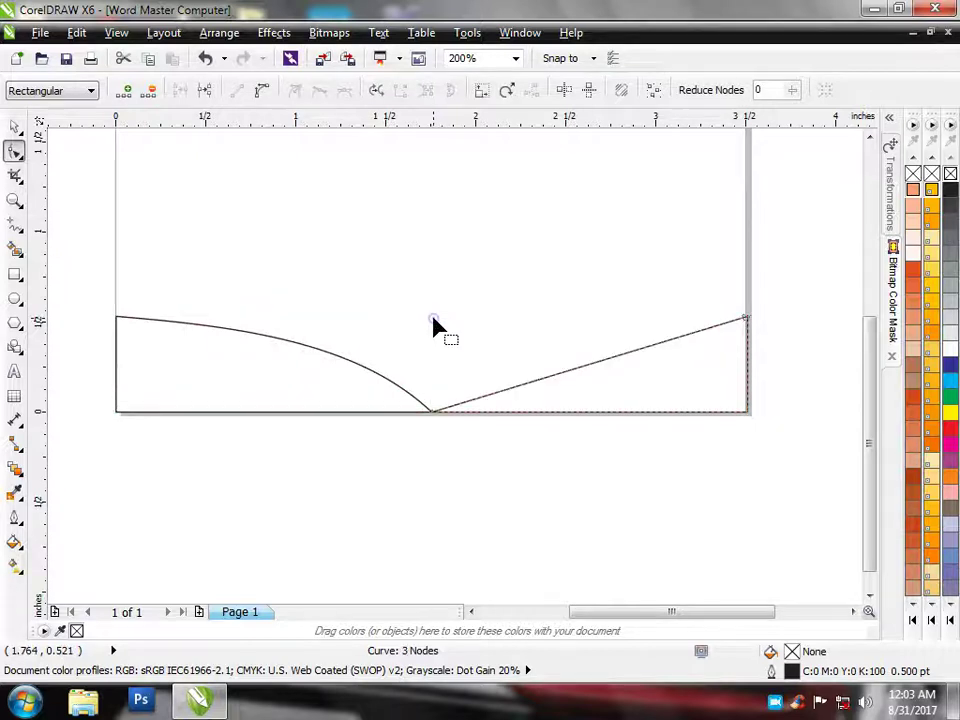
pyautogui.click(518, 389)
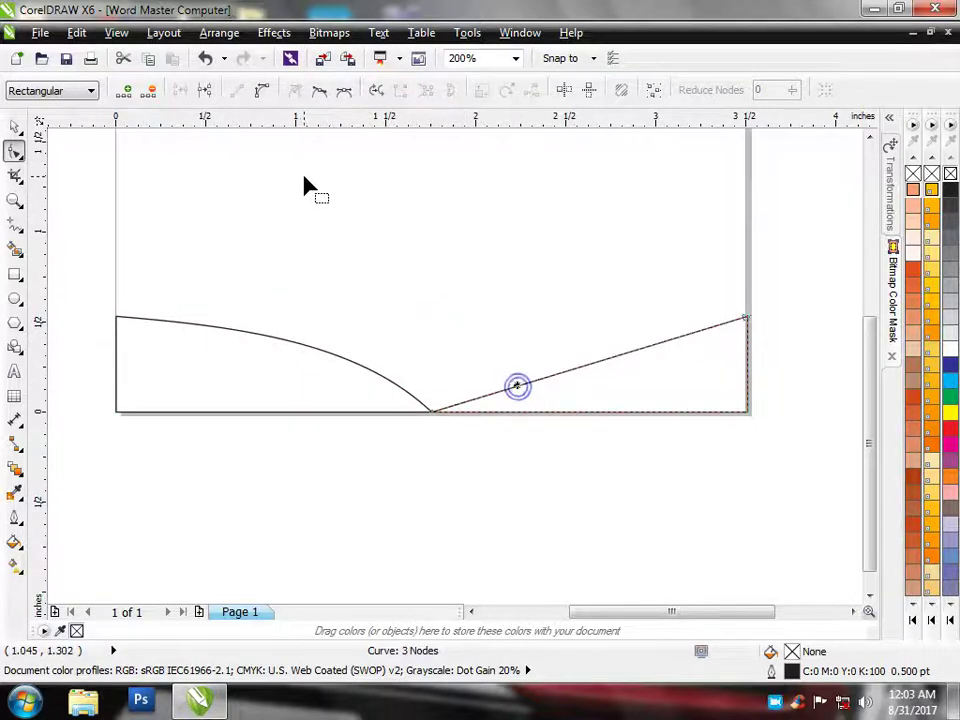
pyautogui.click(262, 90)
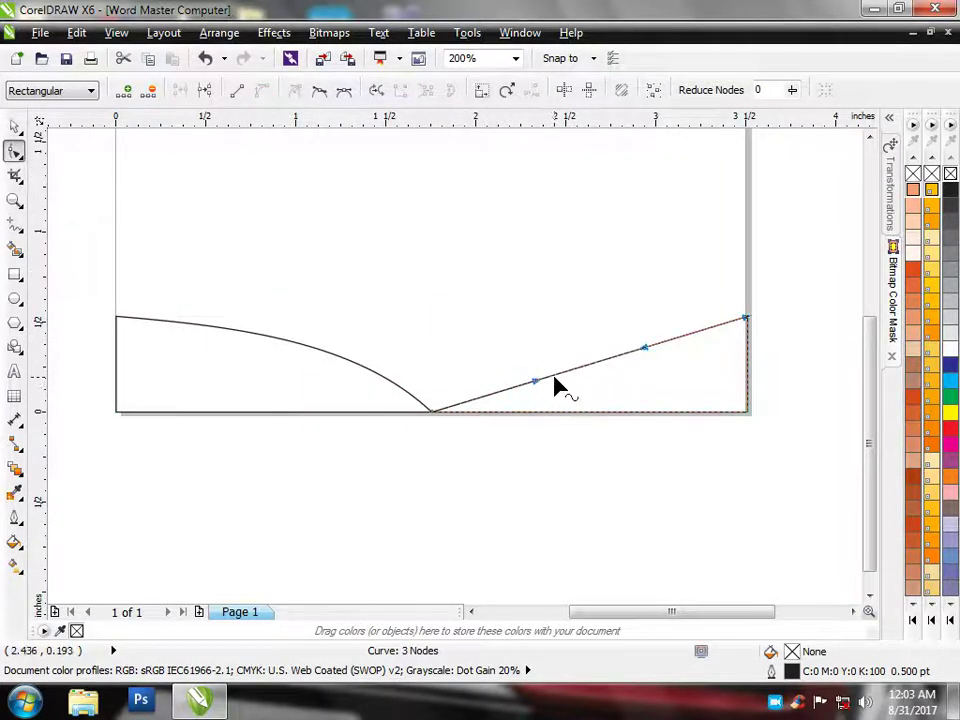
pyautogui.moveTo(529, 385); pyautogui.dragTo(527, 352)
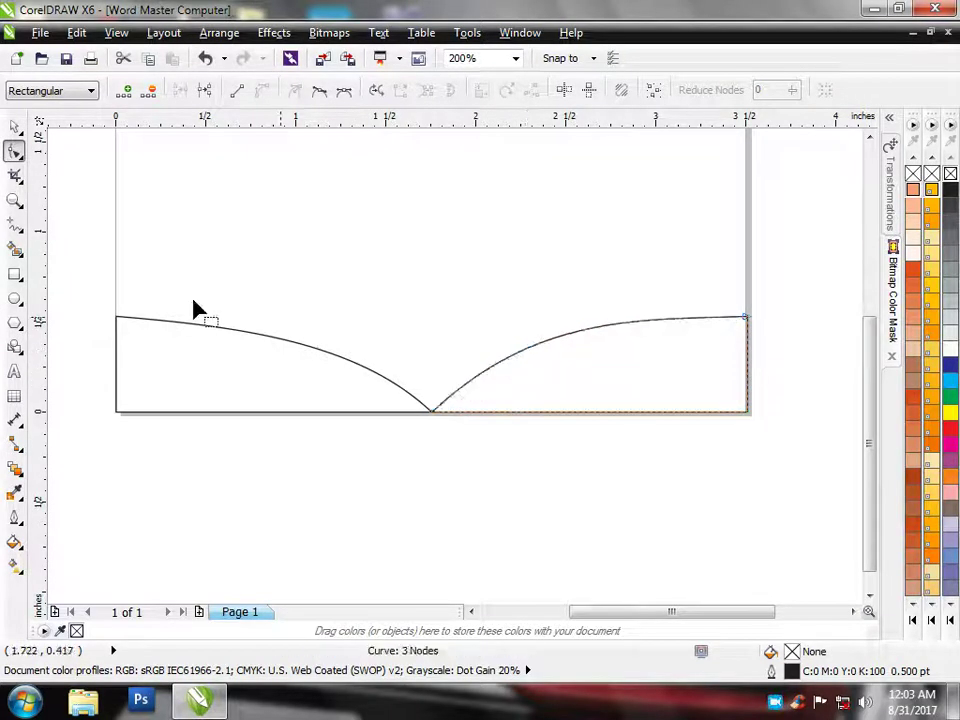
pyautogui.click(15, 126)
pyautogui.click(204, 321)
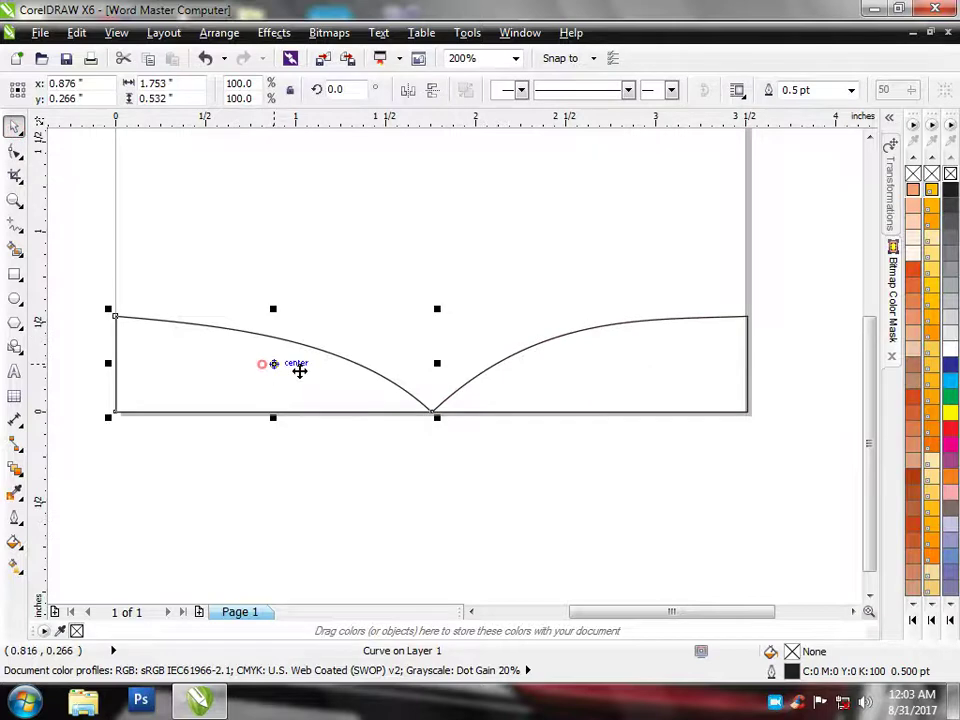
# Stretch both wave shapes so they overlap and raise their tops
pyautogui.moveTo(437, 363); pyautogui.dragTo(516, 376)
pyautogui.click(452, 388)
pyautogui.moveTo(423, 364); pyautogui.dragTo(298, 388)
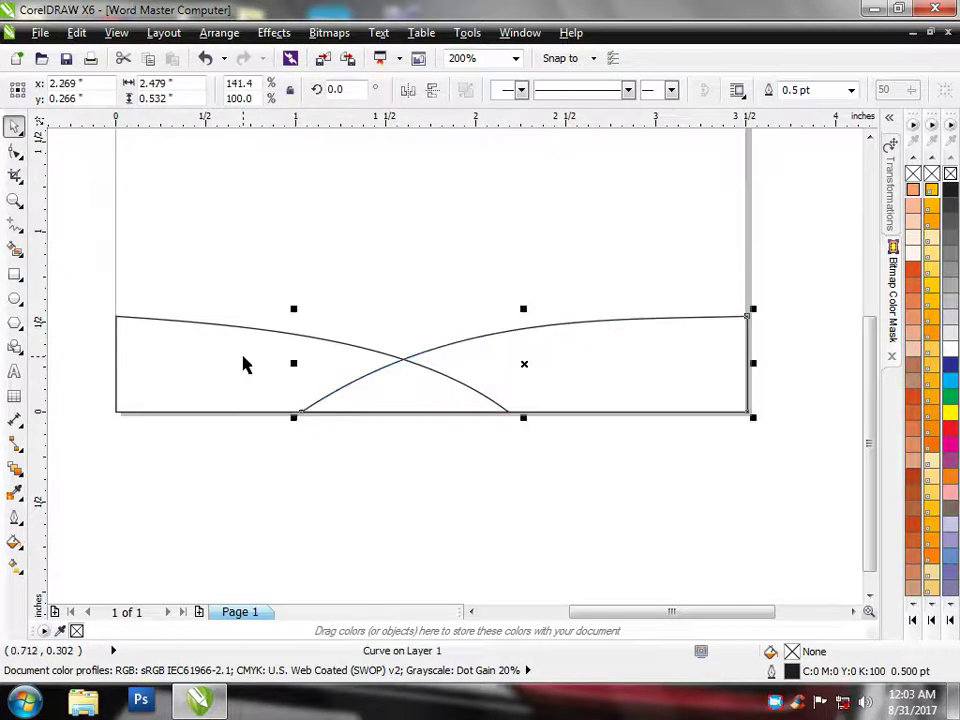
pyautogui.click(253, 328)
pyautogui.moveTo(311, 309); pyautogui.dragTo(312, 297)
pyautogui.click(561, 326)
pyautogui.moveTo(527, 308); pyautogui.dragTo(527, 304)
pyautogui.click(464, 254)
# Fill the right wave dark blue and the left wave light blue, removing both outlines
pyautogui.click(552, 341)
pyautogui.click(951, 365)
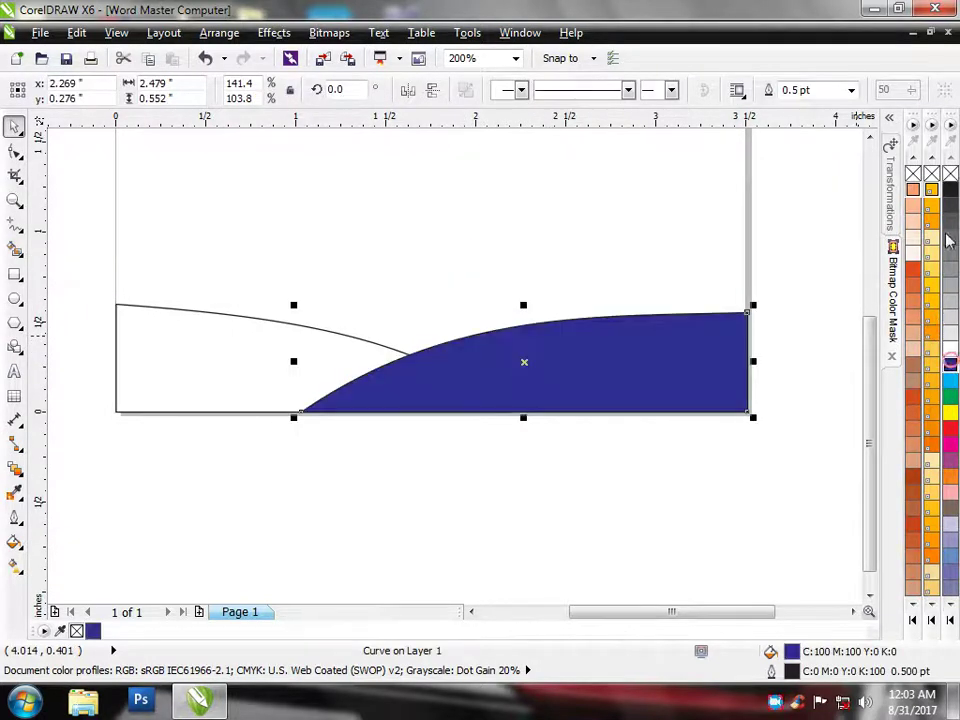
pyautogui.rightClick(950, 173)
pyautogui.click(571, 262)
pyautogui.click(252, 382)
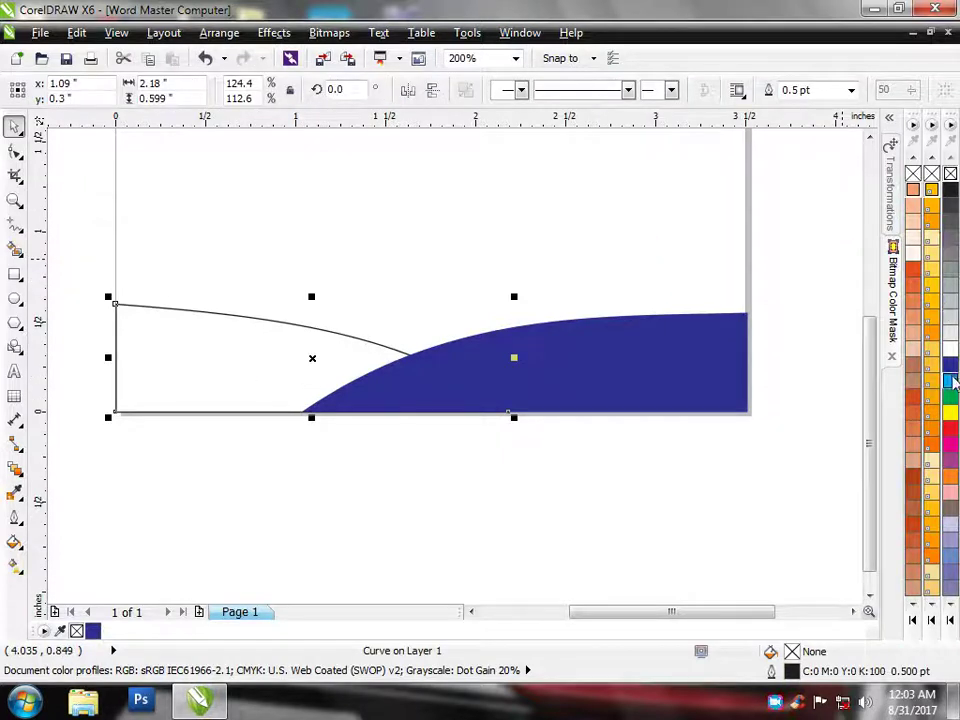
pyautogui.click(950, 380)
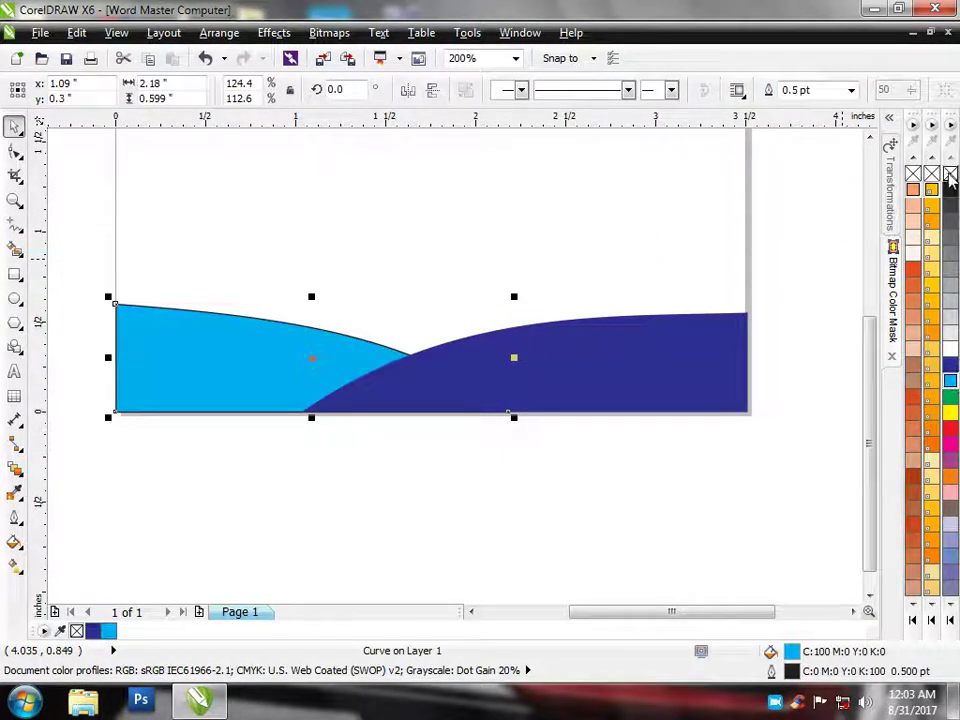
pyautogui.rightClick(950, 175)
pyautogui.click(705, 210)
pyautogui.scroll(-1, 474, 242)
pyautogui.scroll(-1, 499, 345)
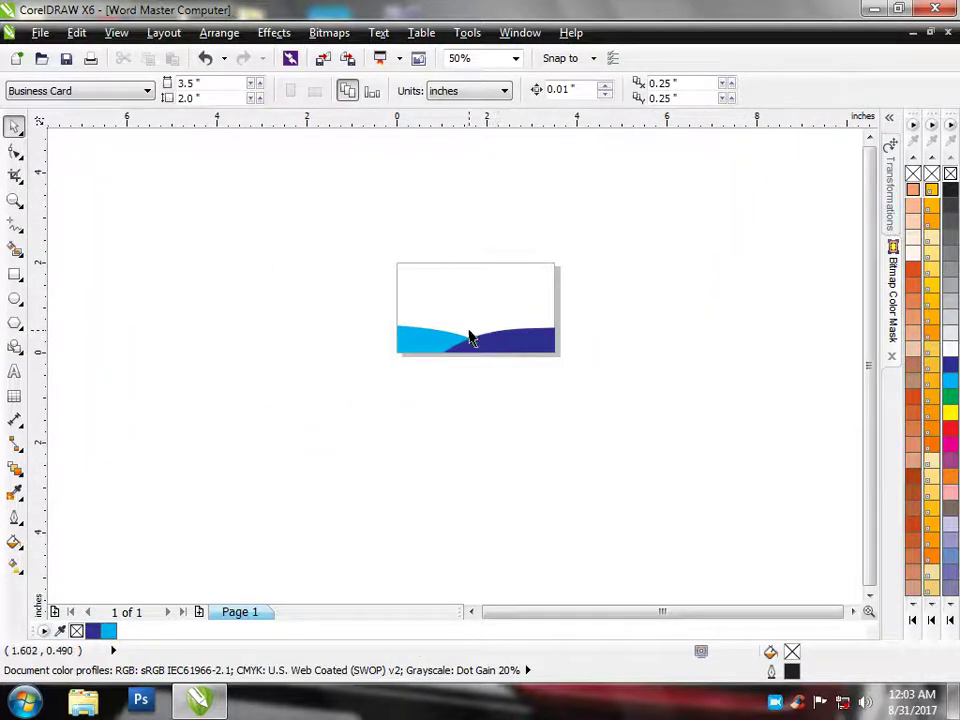
pyautogui.scroll(1, 472, 340)
pyautogui.scroll(1, 446, 332)
pyautogui.scroll(-1, 467, 420)
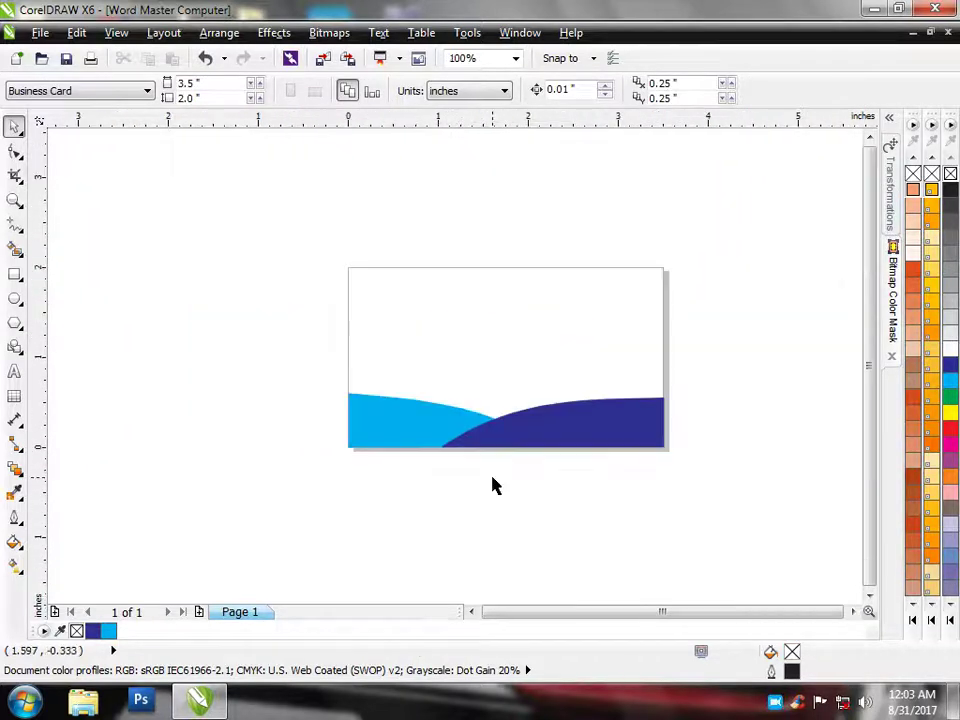
pyautogui.scroll(1, 474, 498)
pyautogui.scroll(-1, 476, 488)
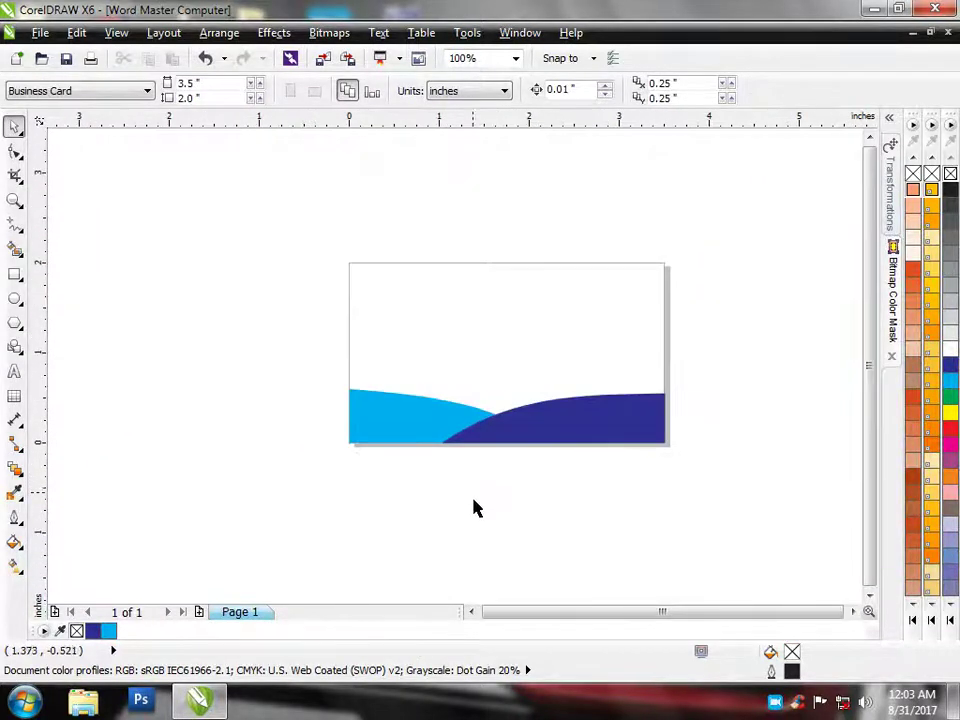
# Below the card, type the contact's name, a cell number line, and 'Word Master Computer' on separate lines
pyautogui.click(15, 372)
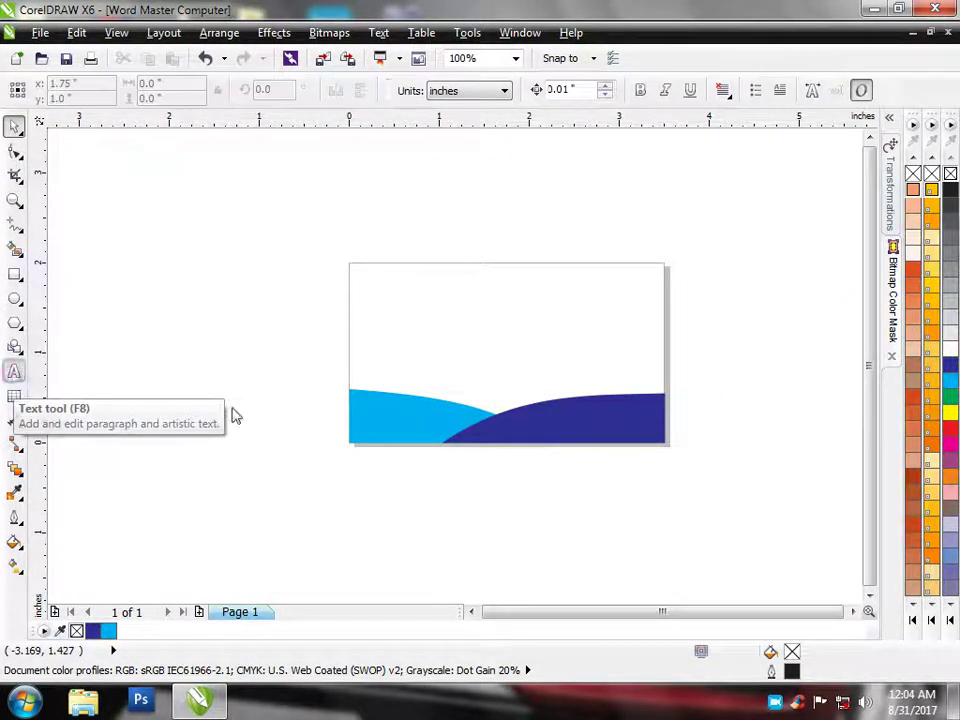
pyautogui.click(141, 330)
pyautogui.scroll(-3, 229, 407)
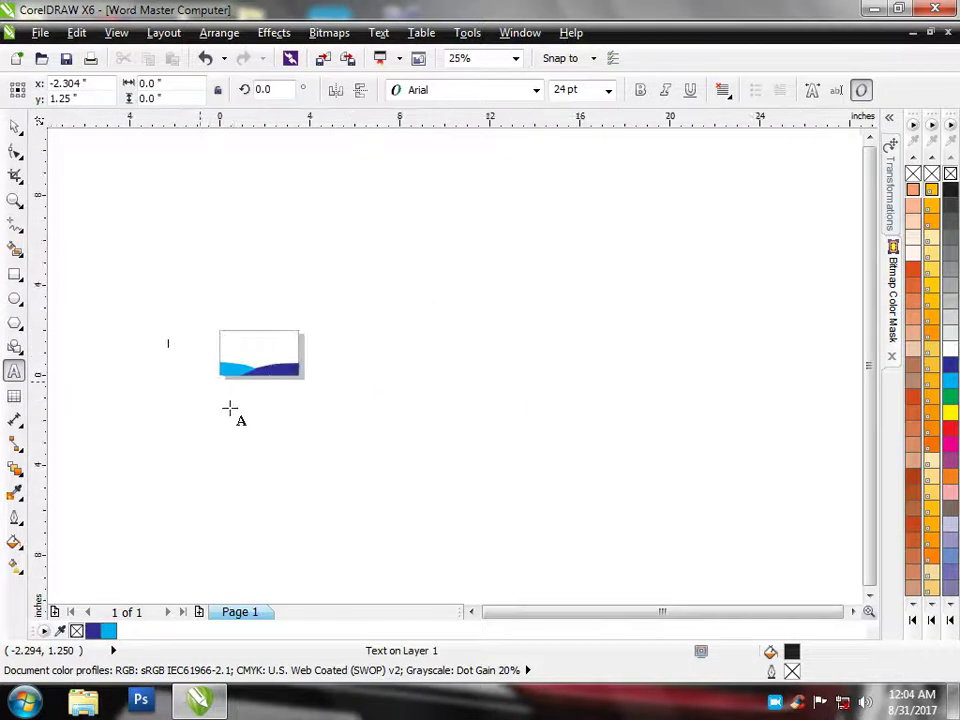
pyautogui.scroll(3, 216, 425)
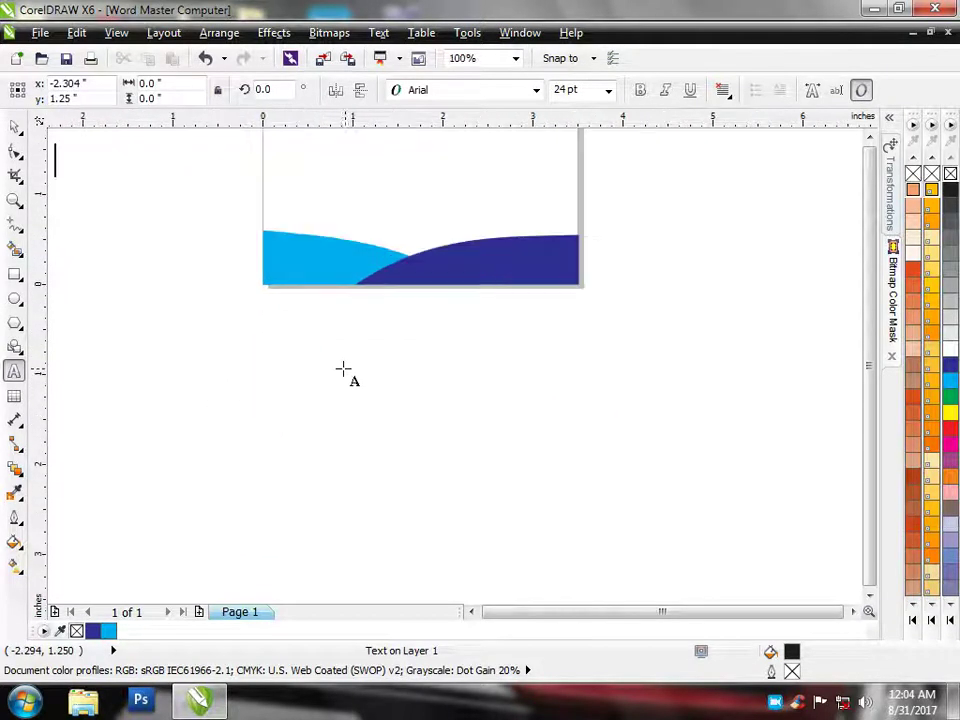
pyautogui.click(290, 354)
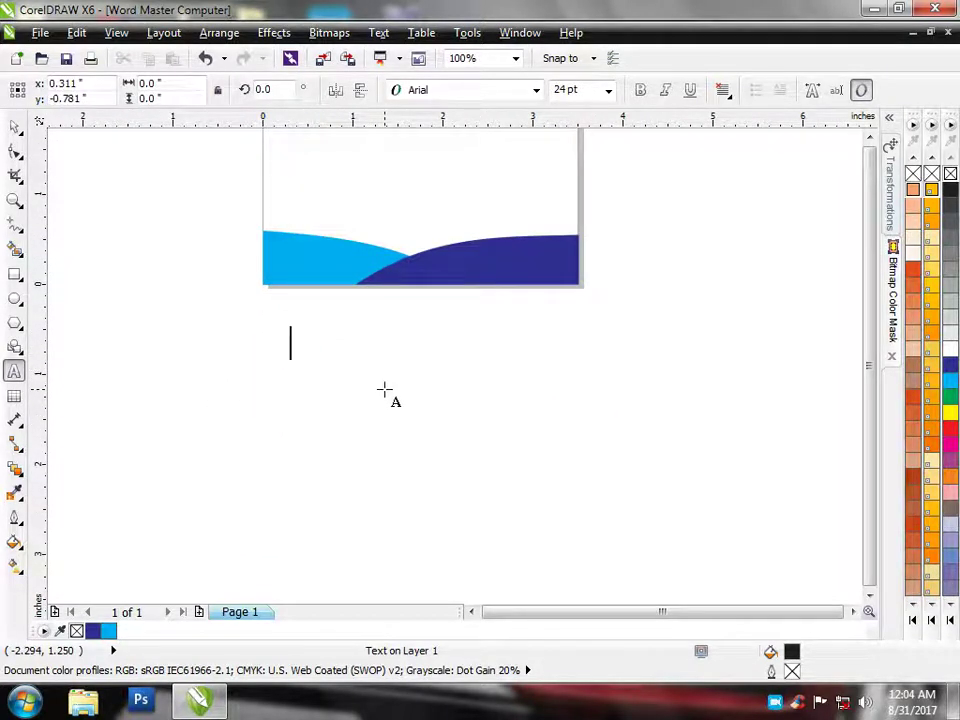
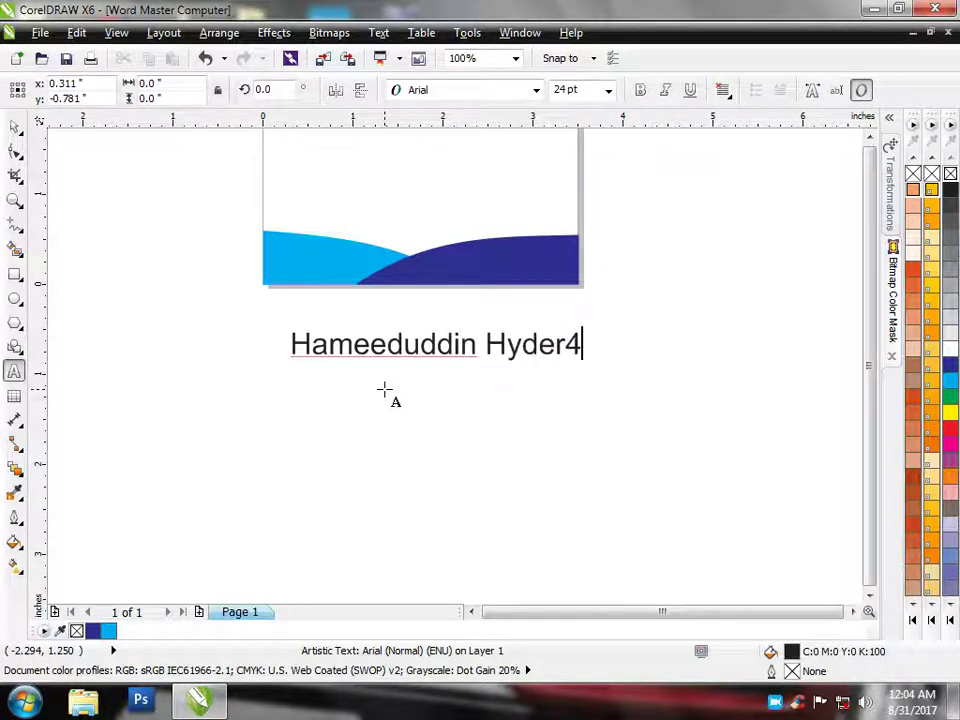
pyautogui.write('Cell')
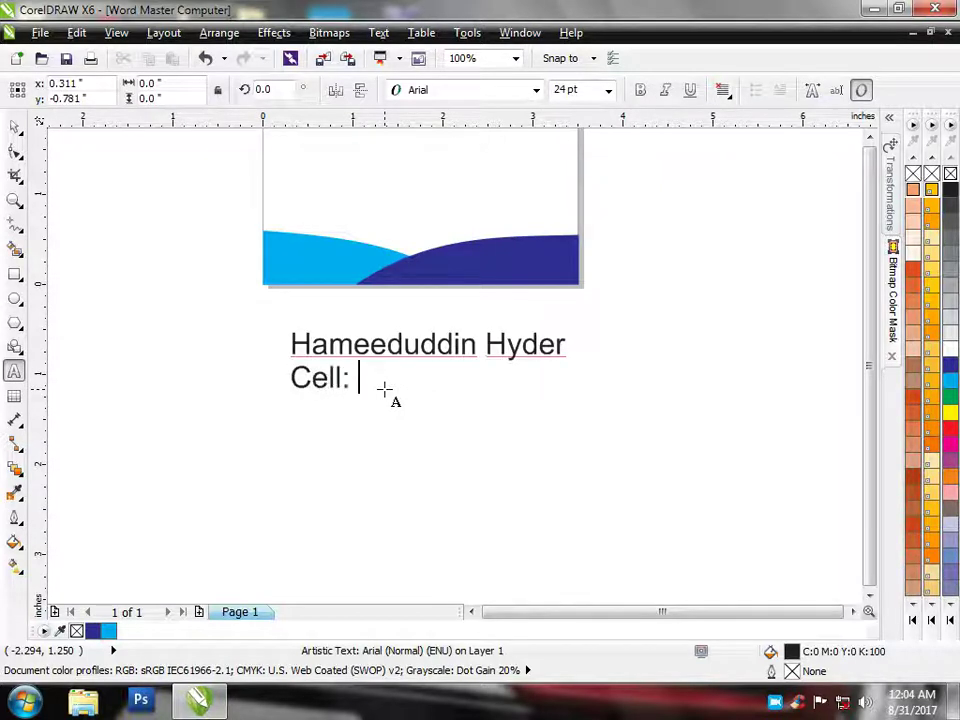
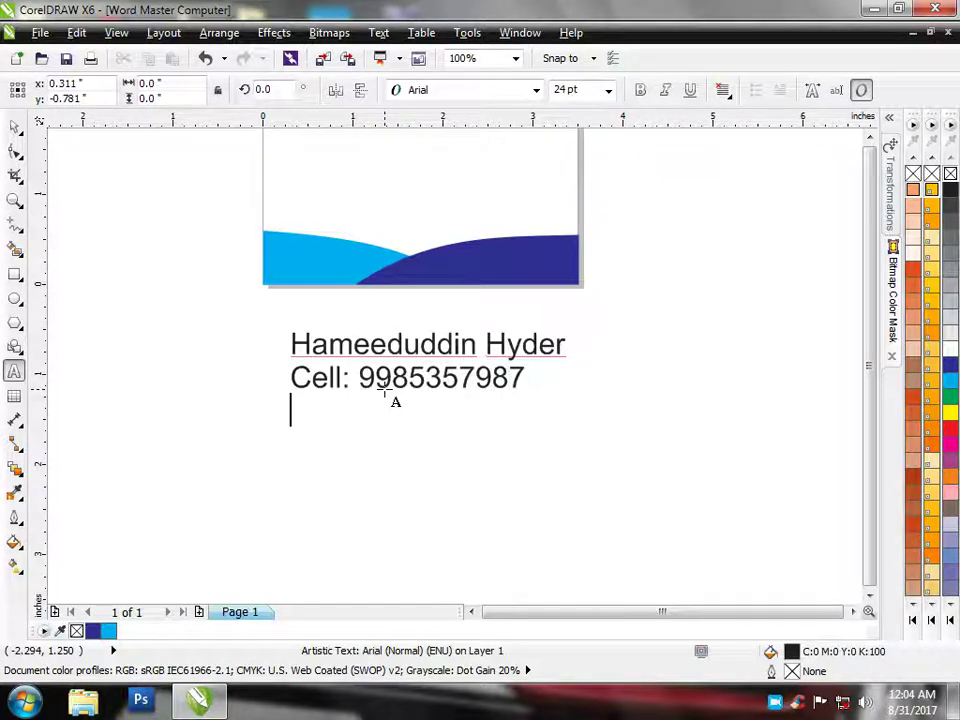
pyautogui.write('Woe')
pyautogui.press('BackSpace')
pyautogui.write('rd Master')
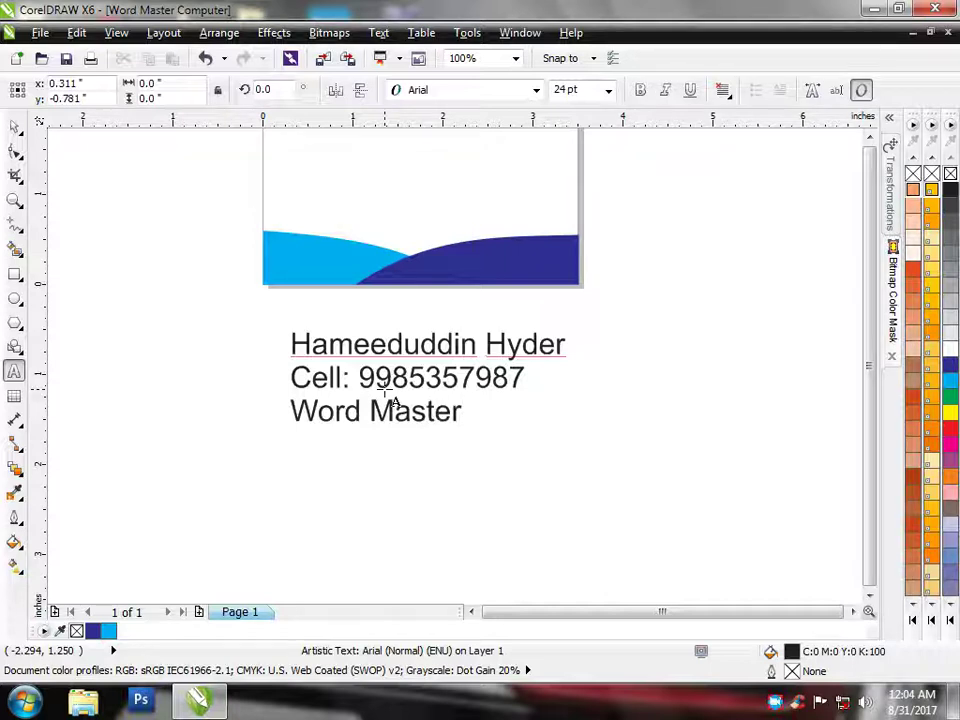
pyautogui.write(' Compu')
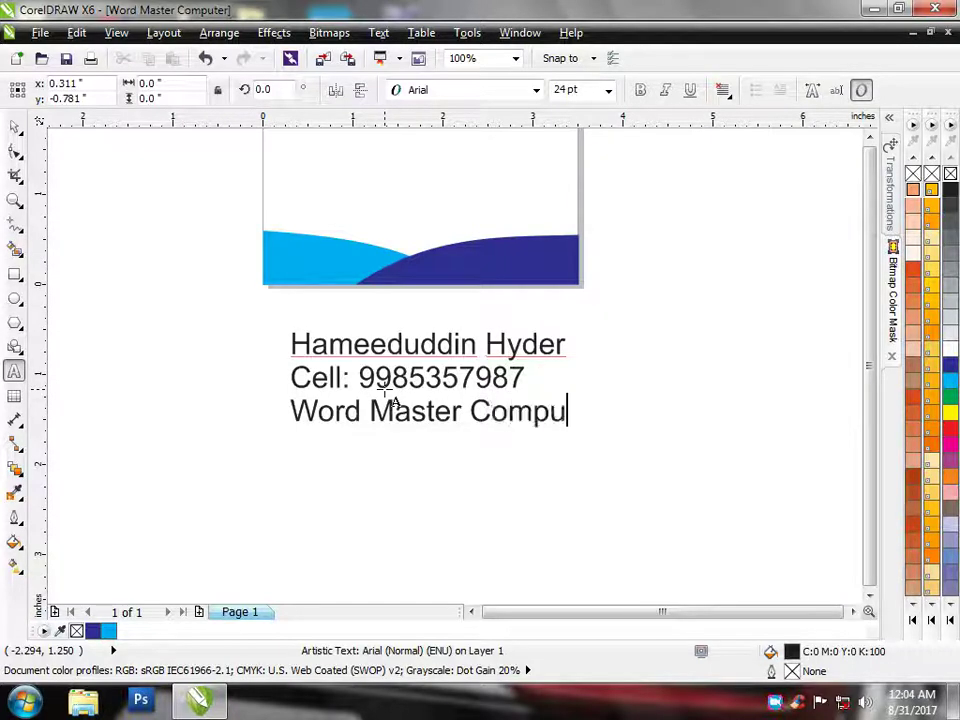
pyautogui.write('ter')
pyautogui.press('Return')
# Type 'Informetic Centre', then a new line 'Desktop, Laptops, Peripherals - Accessories'
pyautogui.write('In')
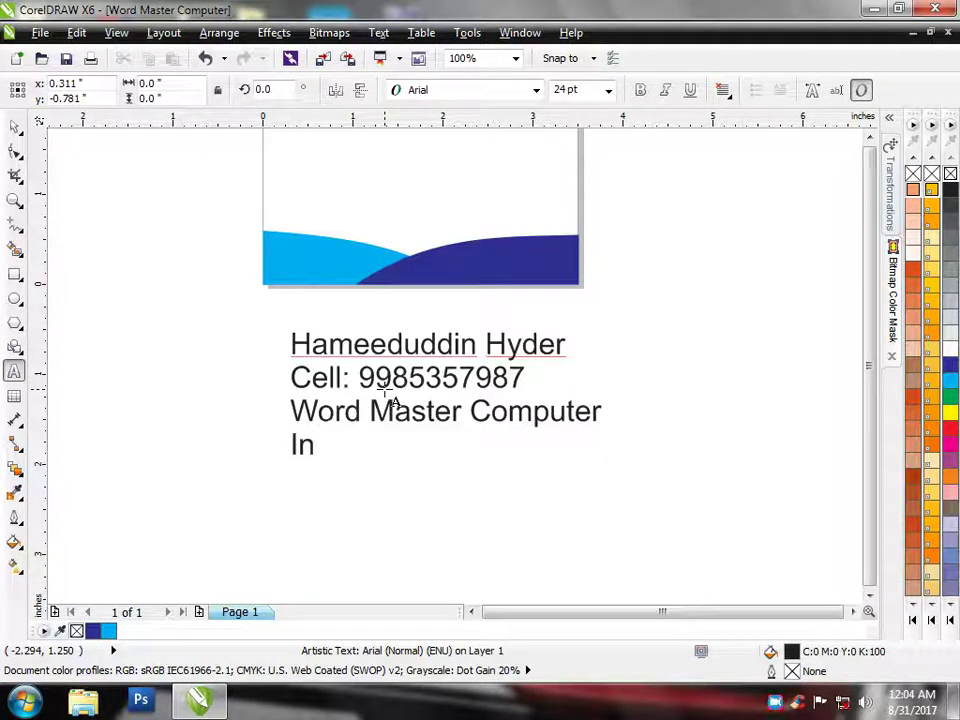
pyautogui.write('forme')
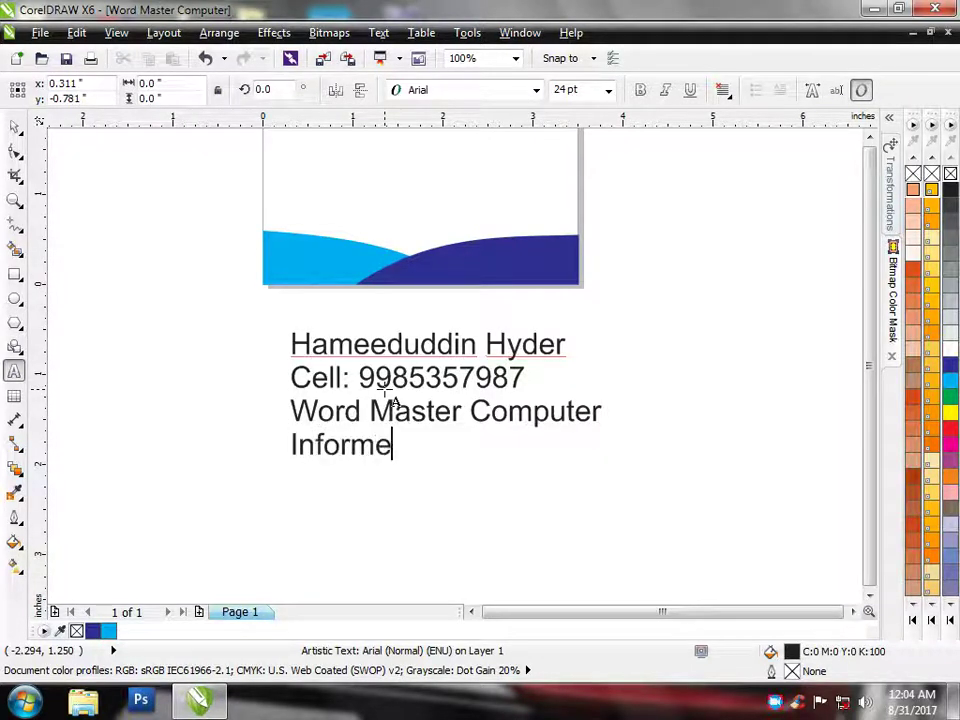
pyautogui.write('tic Cen')
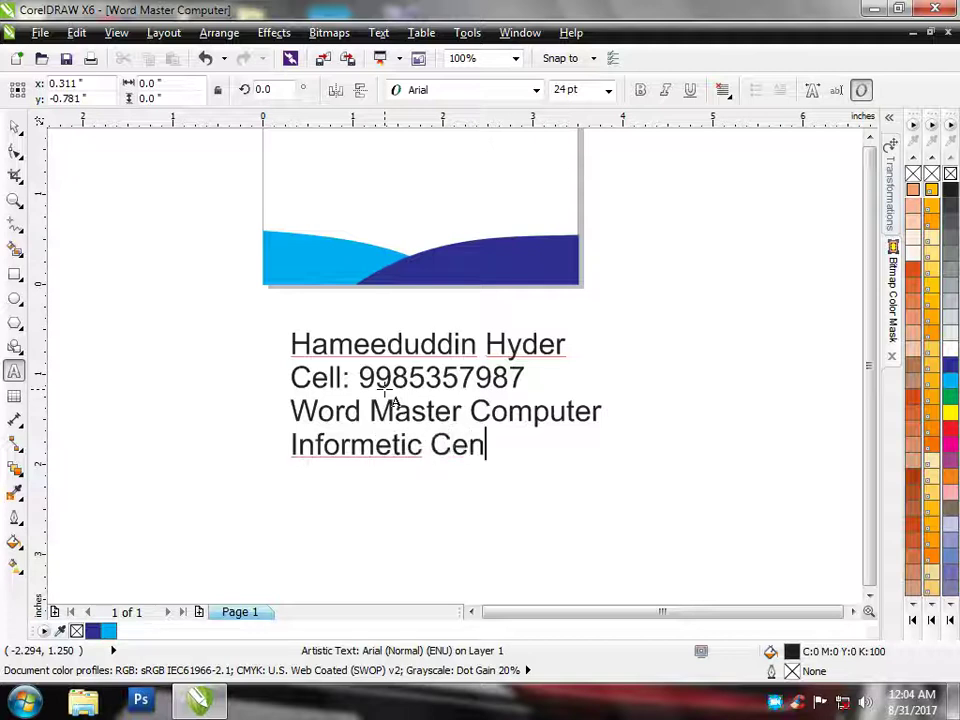
pyautogui.write('tre')
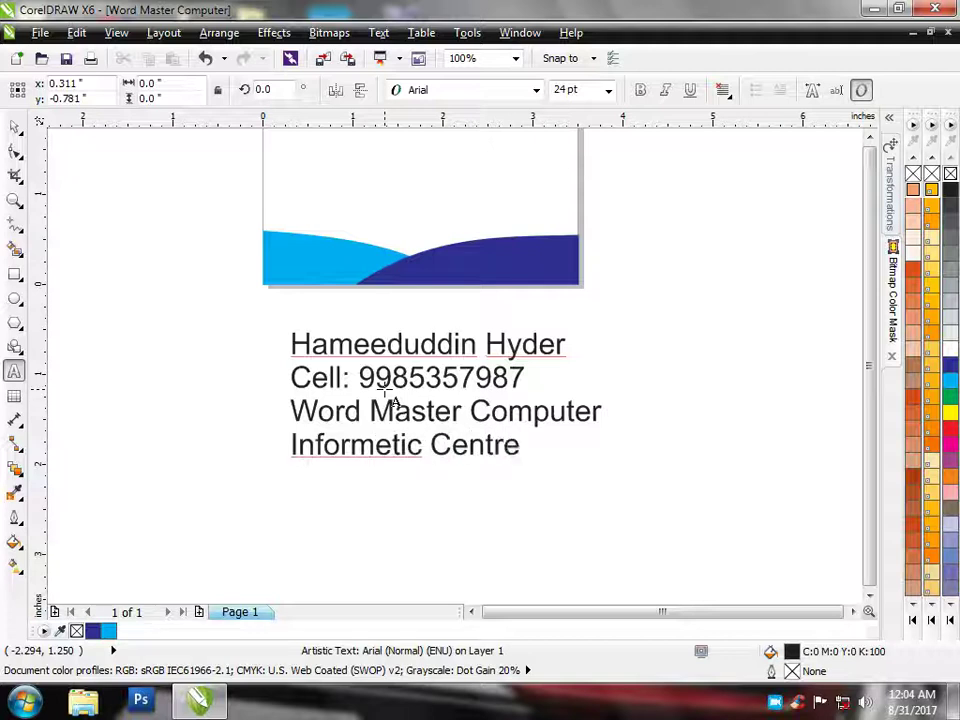
pyautogui.press('Return')
pyautogui.write('Desktop, ')
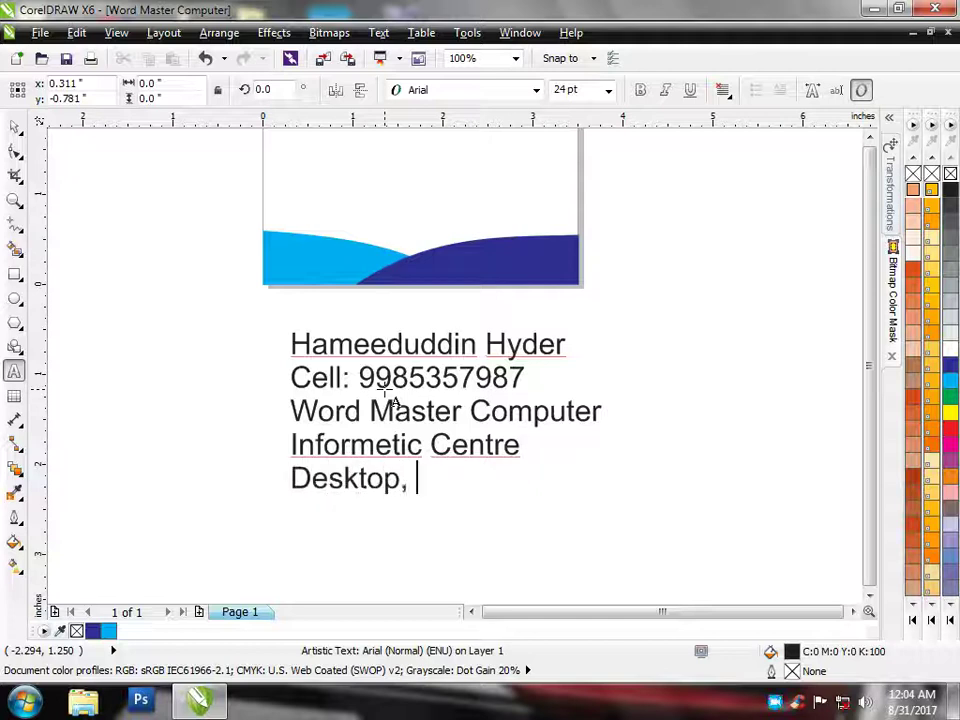
pyautogui.write('La')
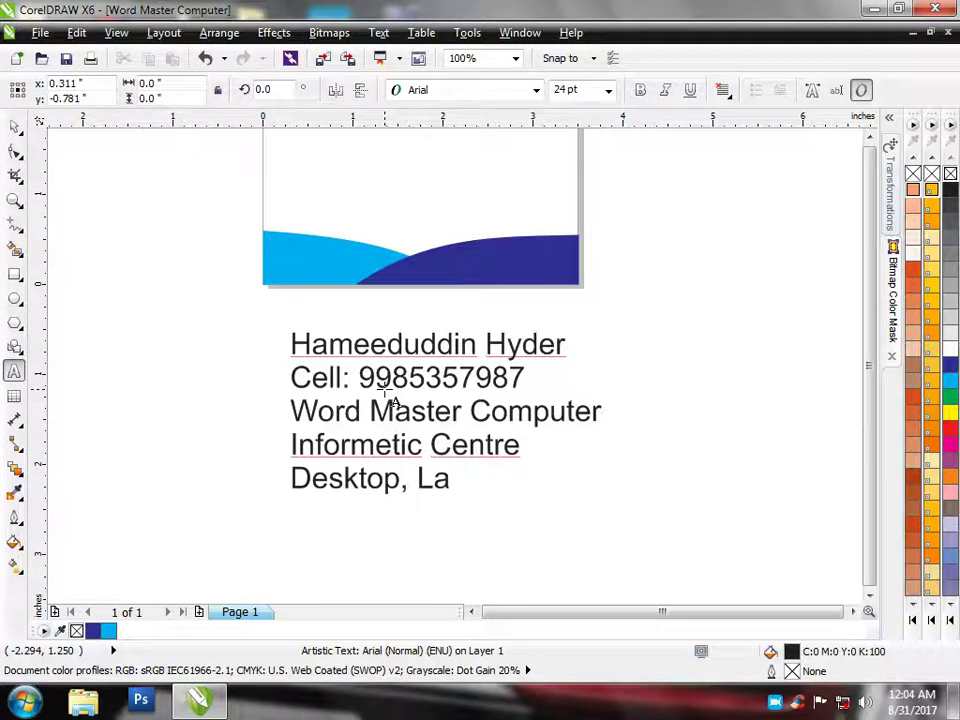
pyautogui.write('ptops')
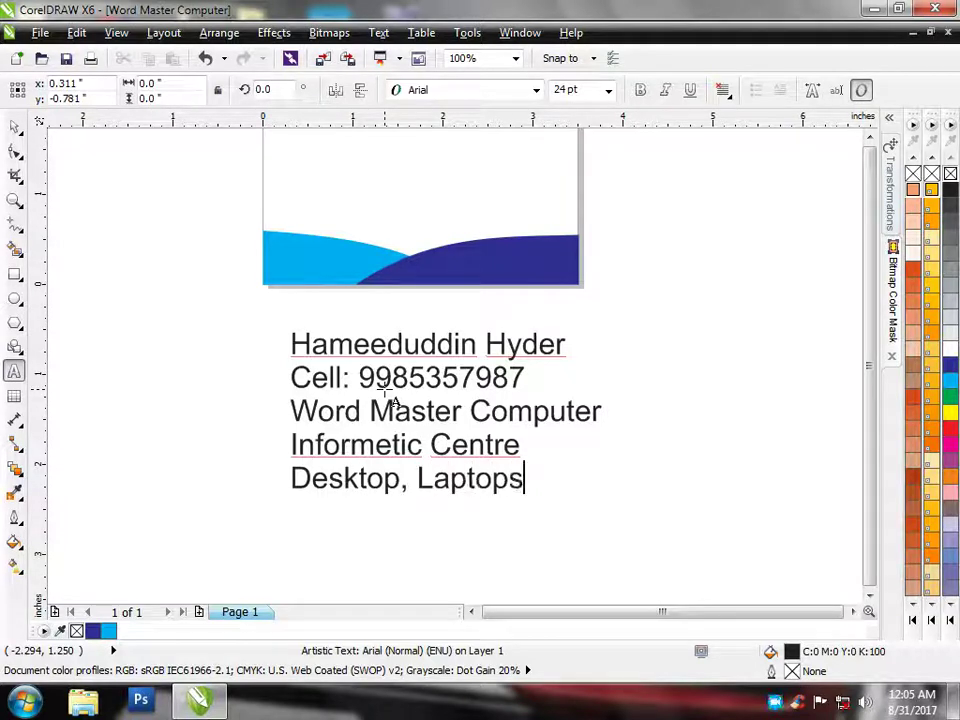
pyautogui.write(', Periphera')
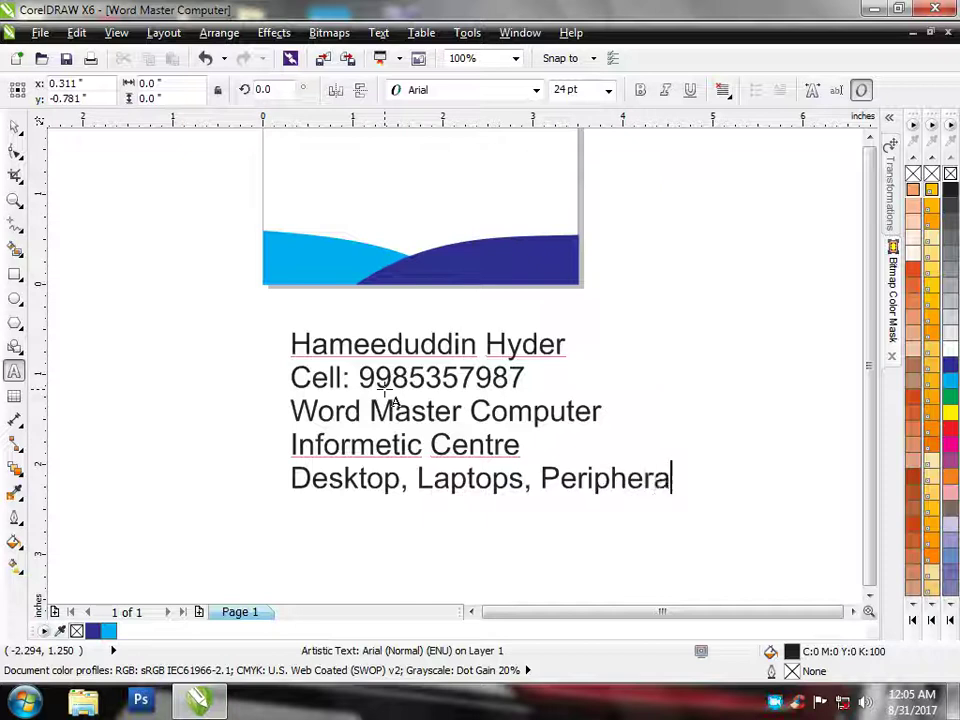
pyautogui.write('ls - A')
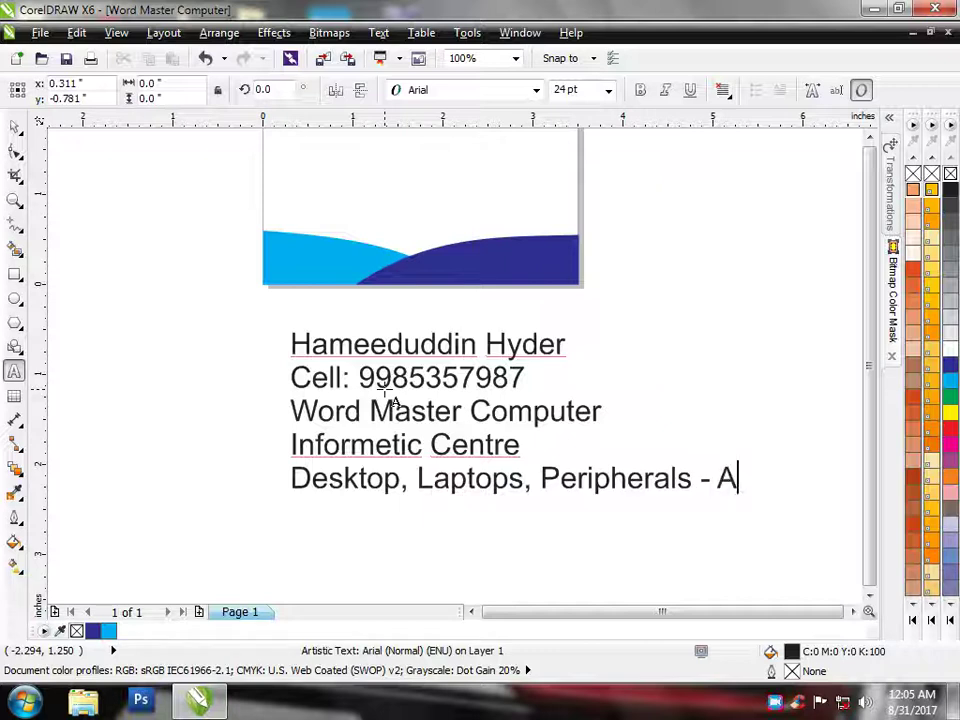
pyautogui.write('cce')
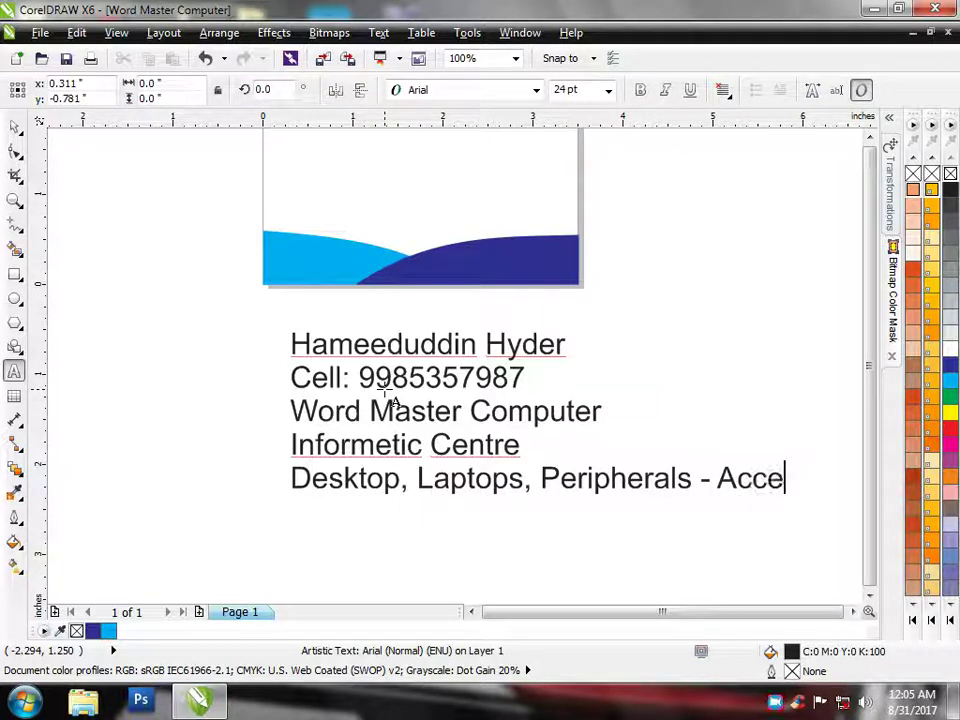
pyautogui.write('sso')
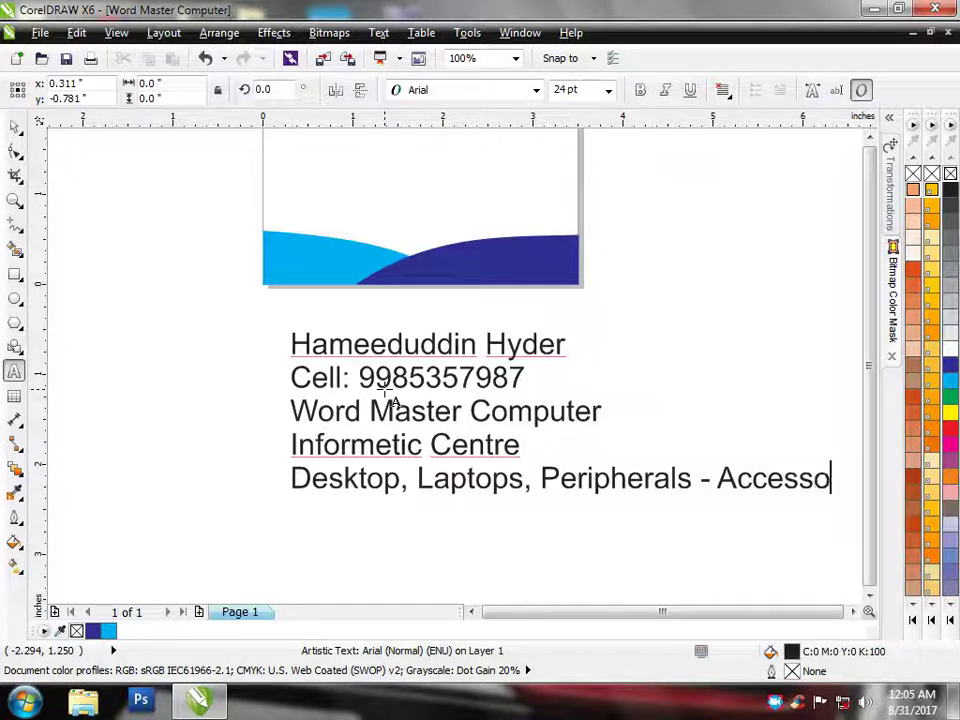
pyautogui.write('ries')
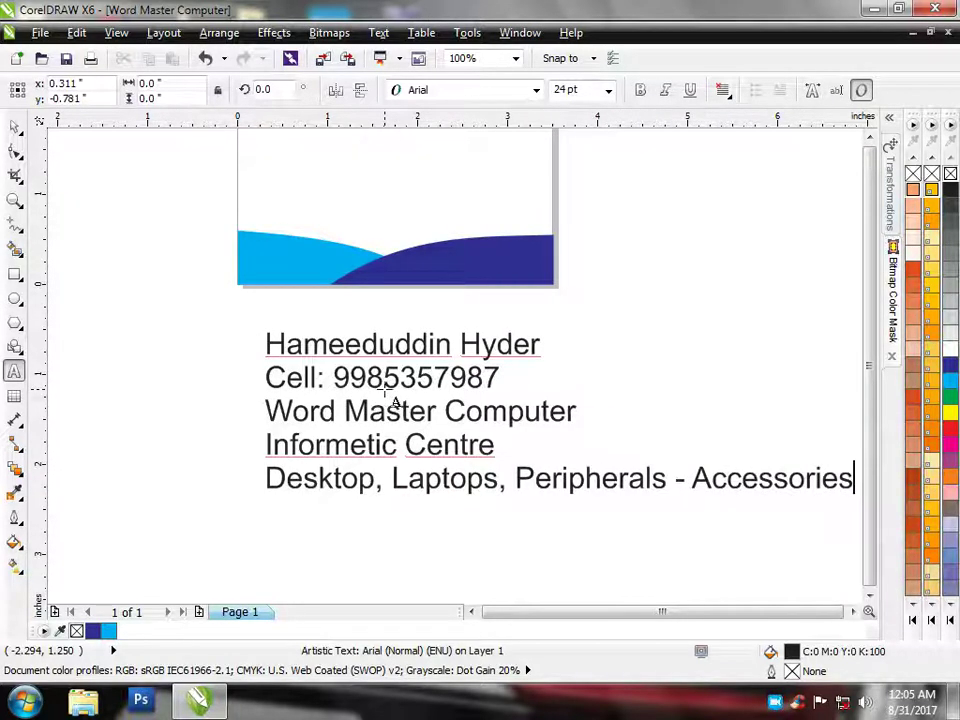
# Add a 'Sales & Services' line followed by a line with the shop's street address
pyautogui.press('Return')
pyautogui.write('Sale')
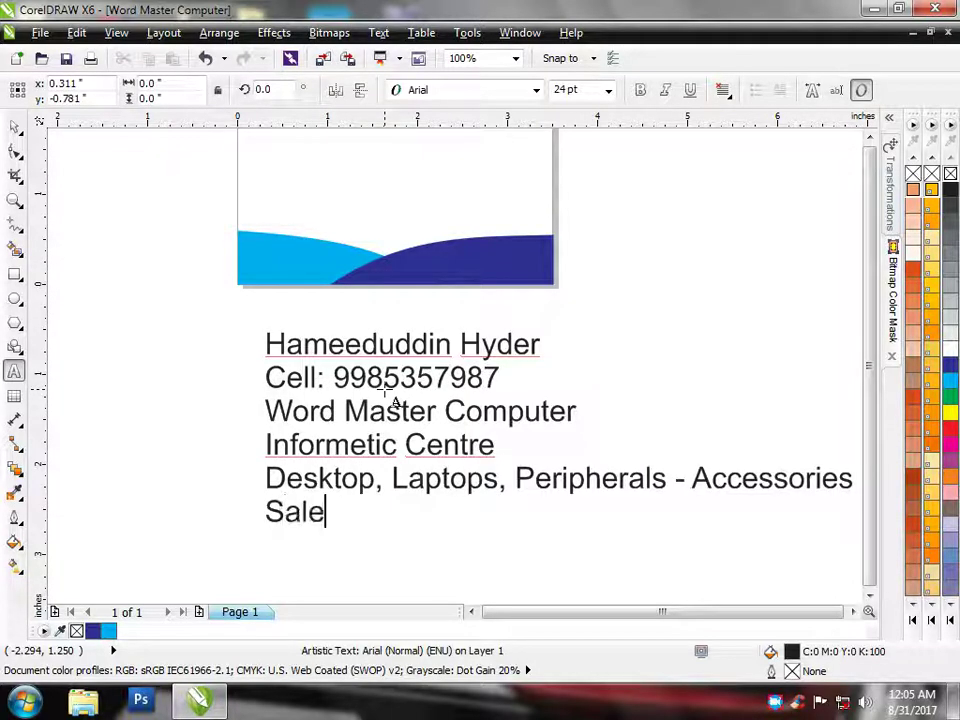
pyautogui.write('s')
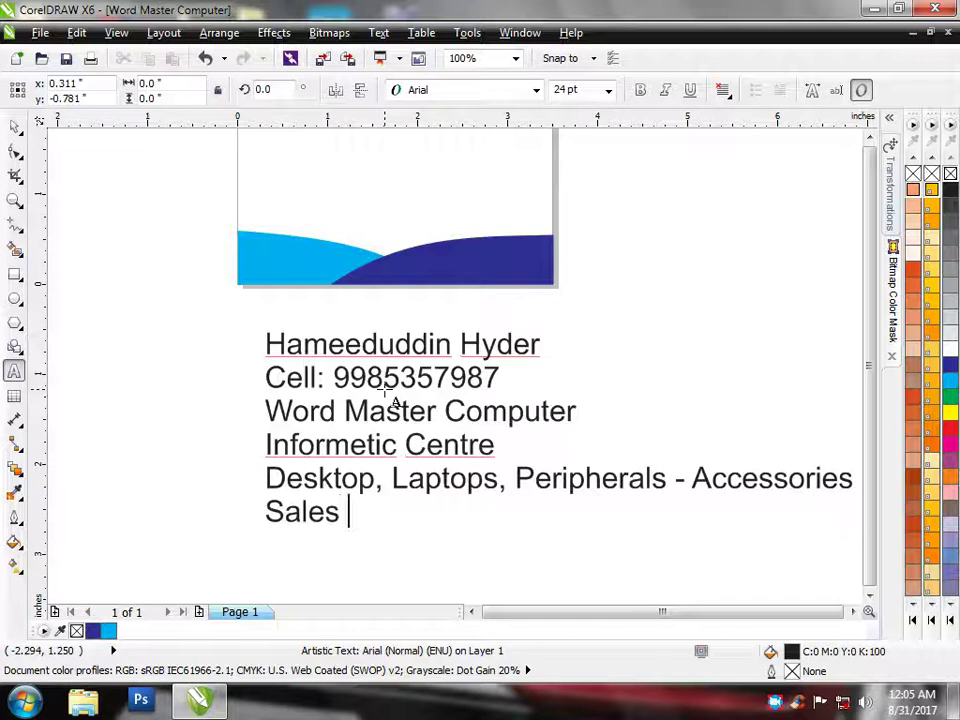
pyautogui.write(' & Se')
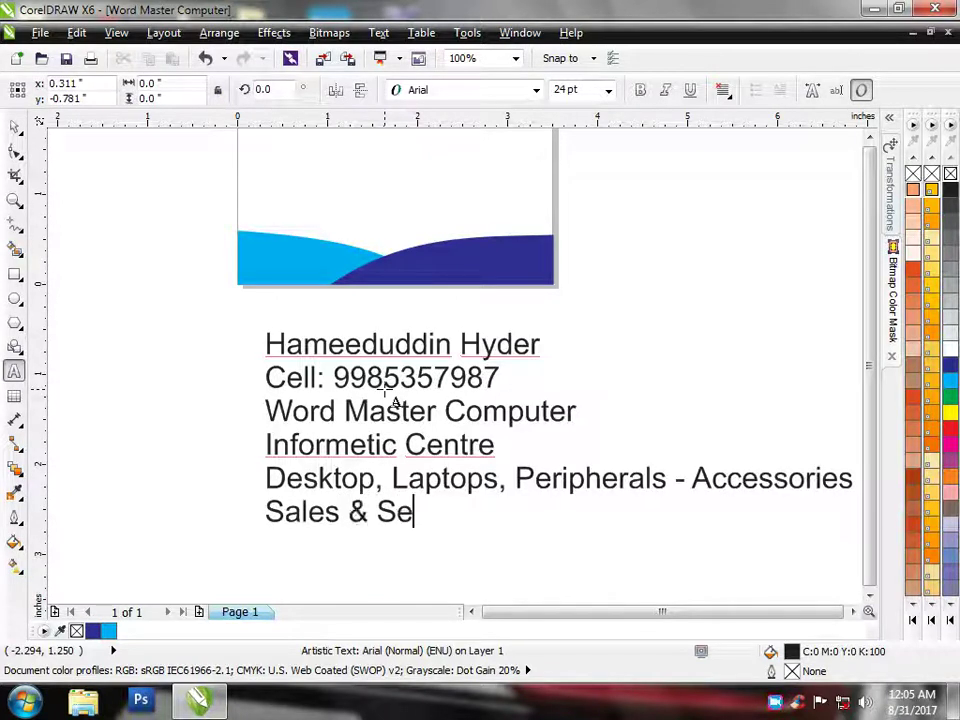
pyautogui.write('rvice')
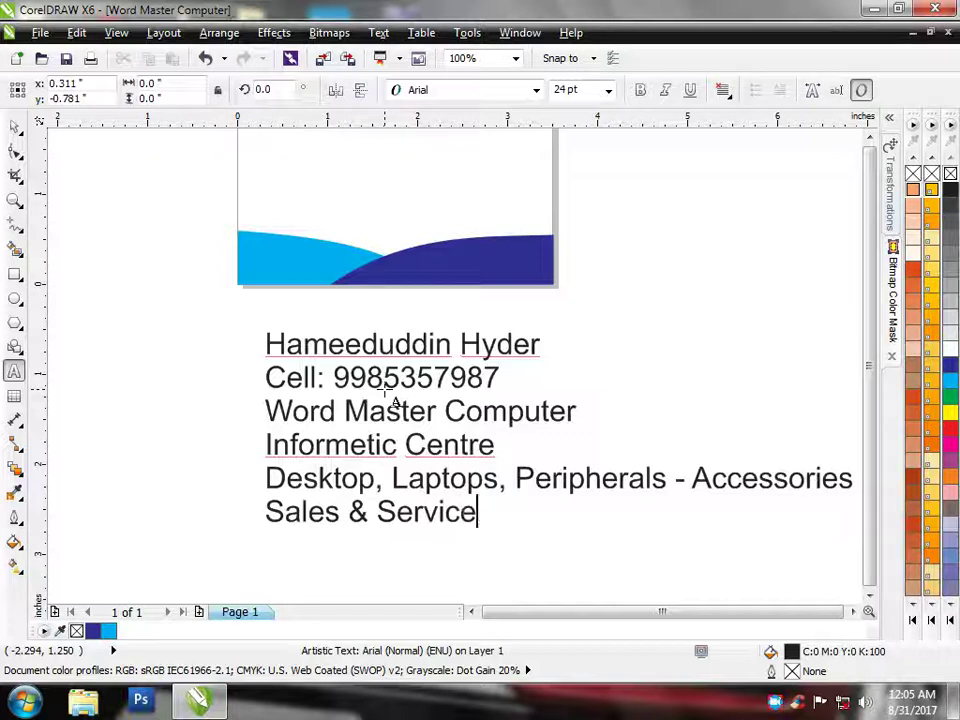
pyautogui.write('s')
pyautogui.press('Return')
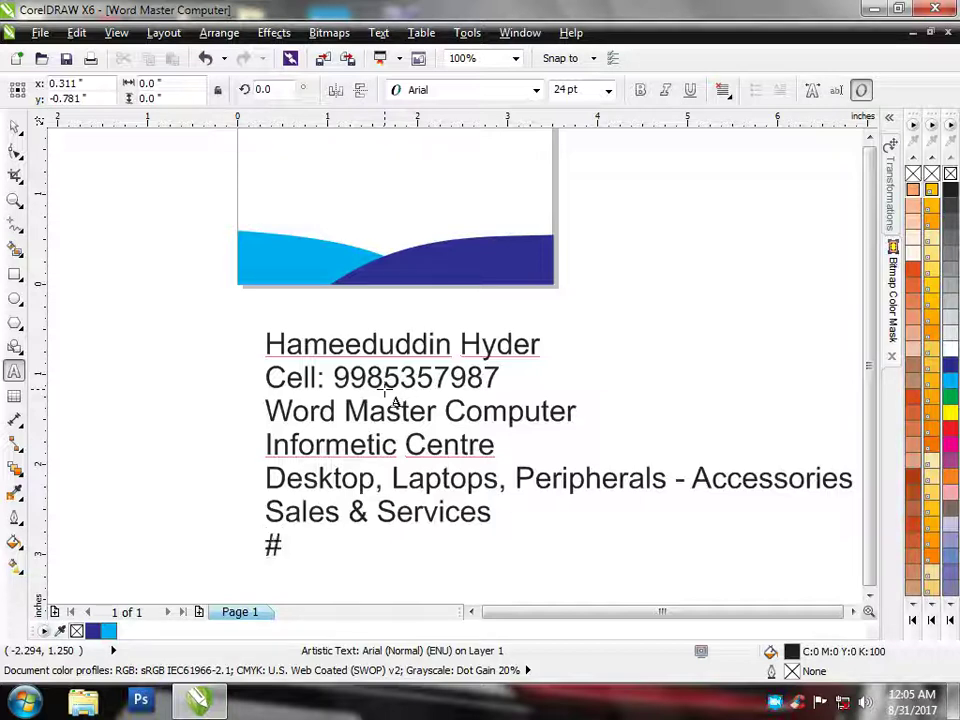
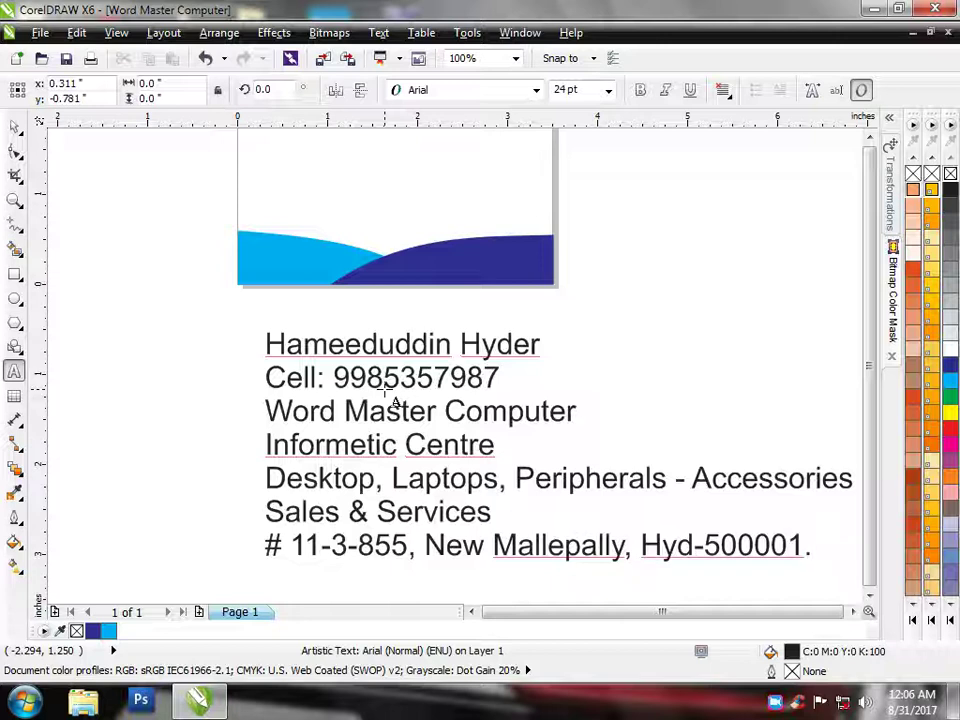
pyautogui.write(' {T.S}')
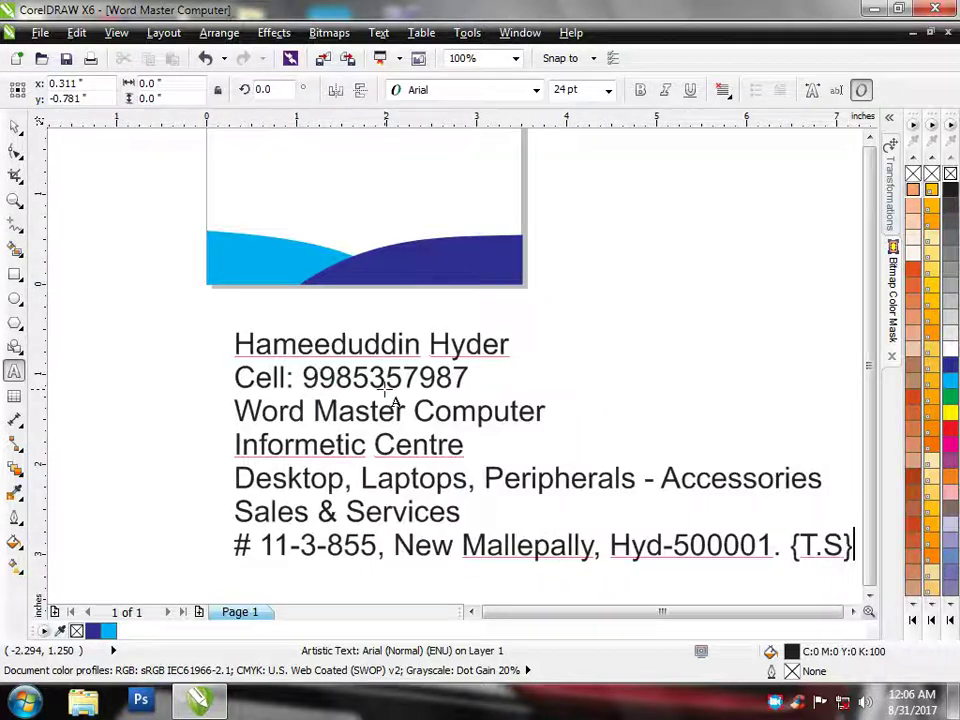
# Move the contact text block up beside the card's right edge
pyautogui.click(14, 126)
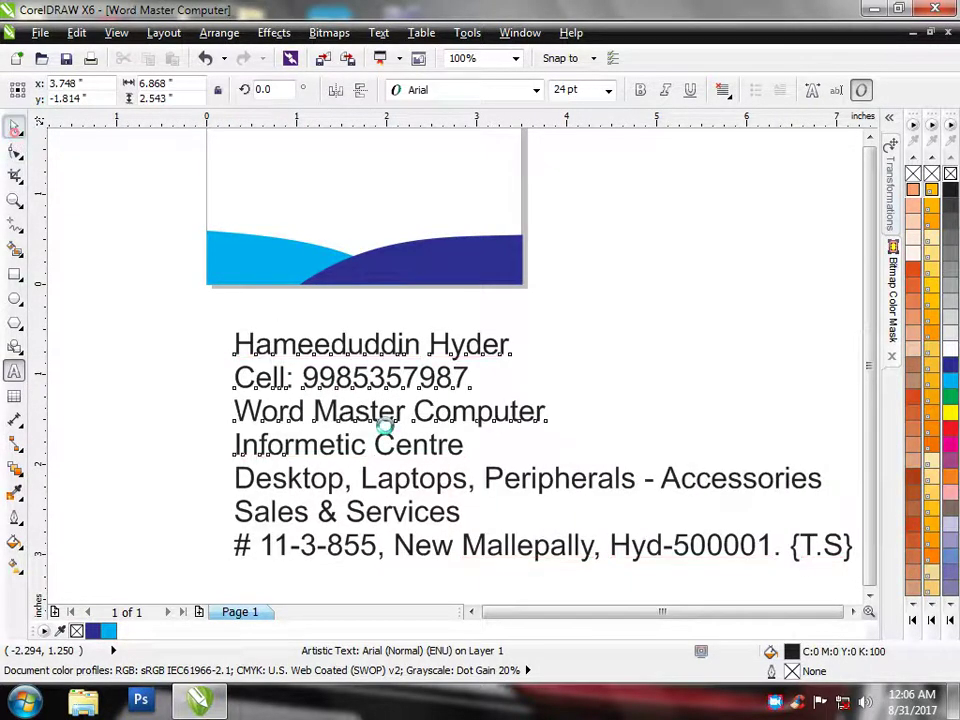
pyautogui.moveTo(462, 468); pyautogui.dragTo(589, 259)
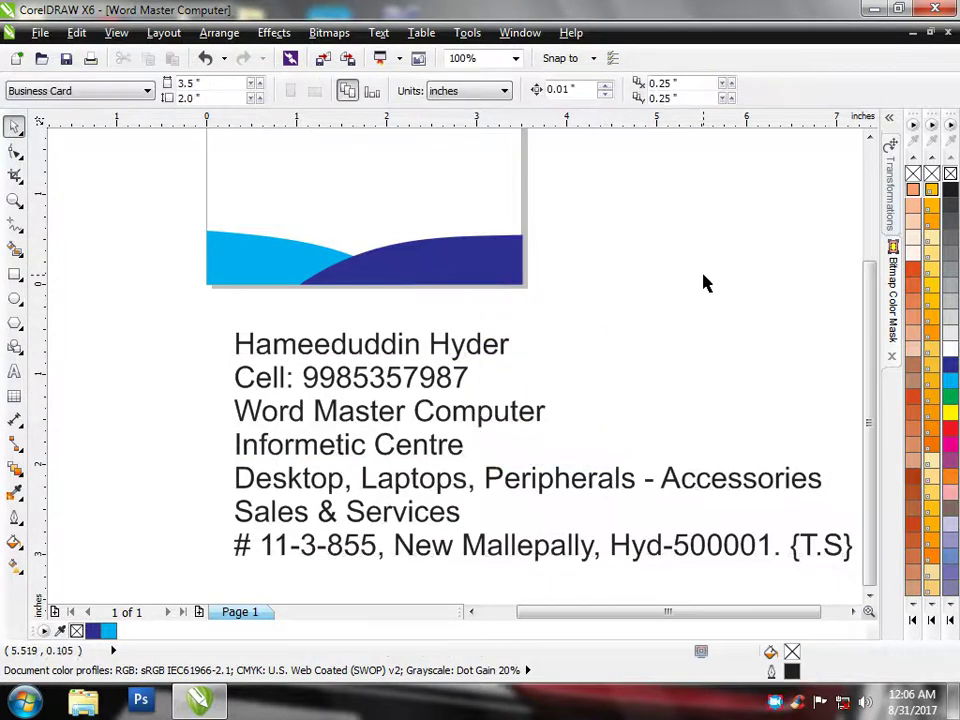
pyautogui.scroll(-4, 546, 418)
pyautogui.scroll(3, 527, 439)
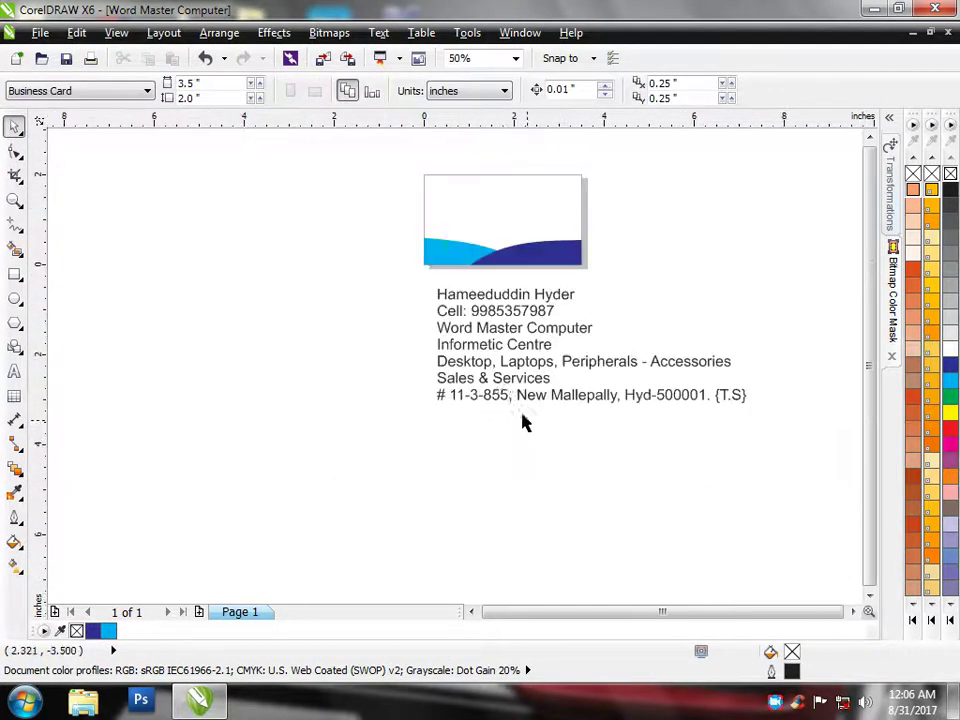
pyautogui.moveTo(555, 379); pyautogui.dragTo(699, 259)
pyautogui.click(656, 366)
pyautogui.click(627, 287)
pyautogui.click(647, 349)
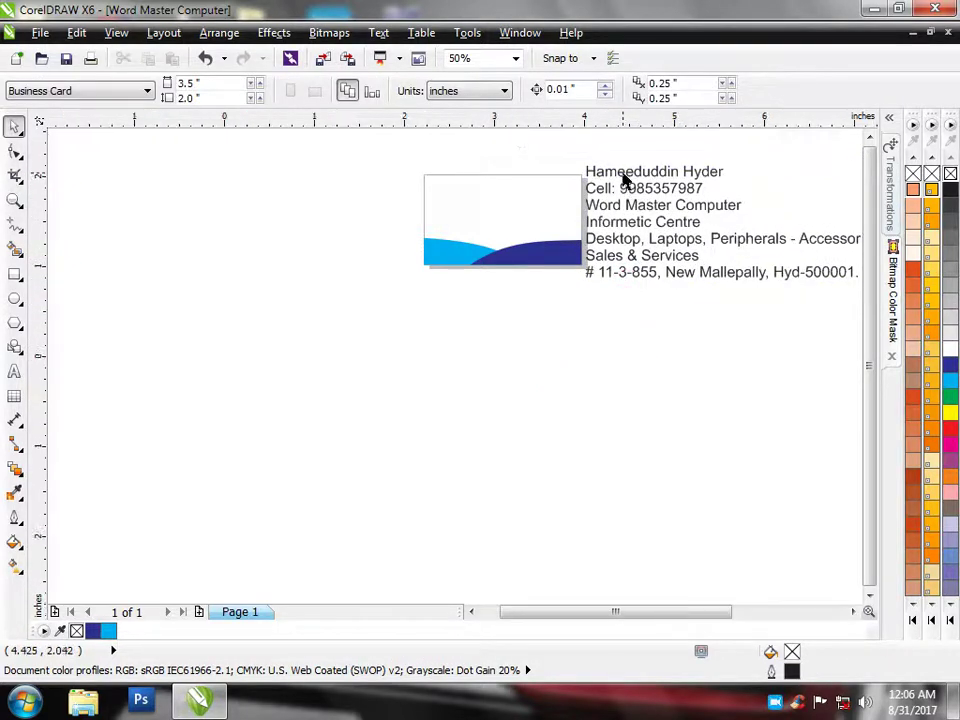
pyautogui.scroll(2, 624, 182)
pyautogui.scroll(-2, 620, 204)
# Select the whole text block and browse the Arrange menu for a split command
pyautogui.moveTo(554, 157); pyautogui.dragTo(741, 266)
pyautogui.moveTo(703, 366); pyautogui.dragTo(470, 153)
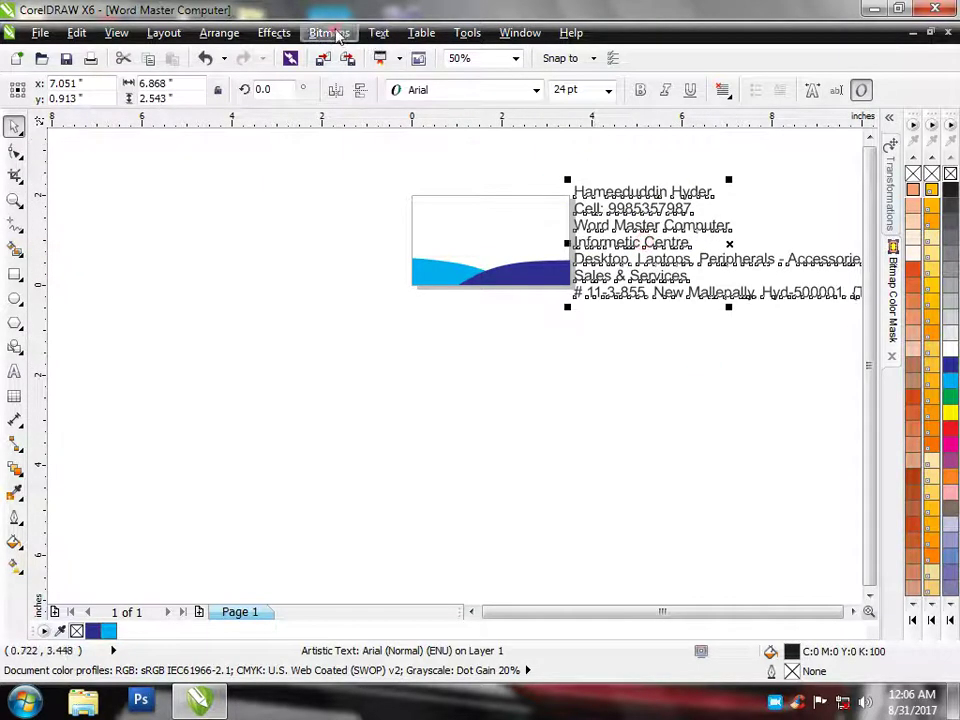
pyautogui.click(330, 33)
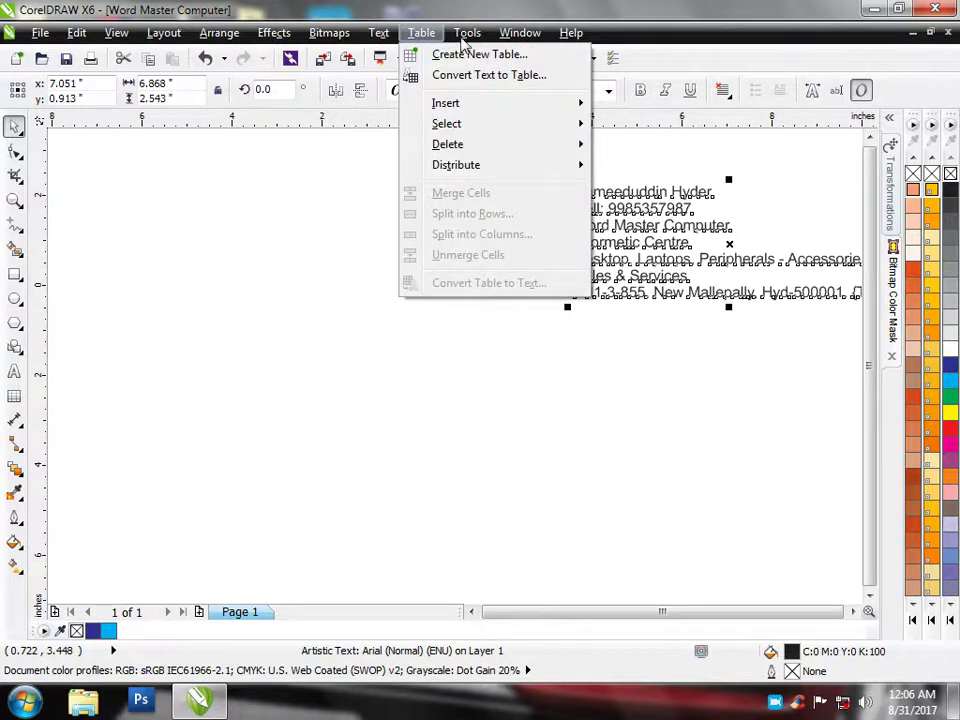
pyautogui.moveTo(467, 38)
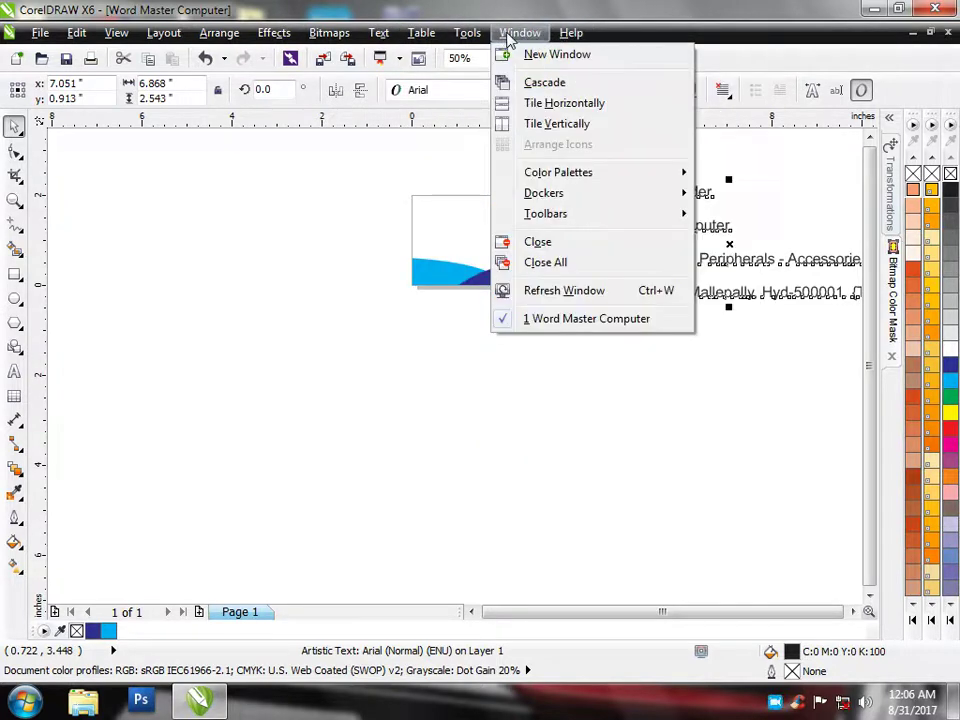
pyautogui.moveTo(428, 40)
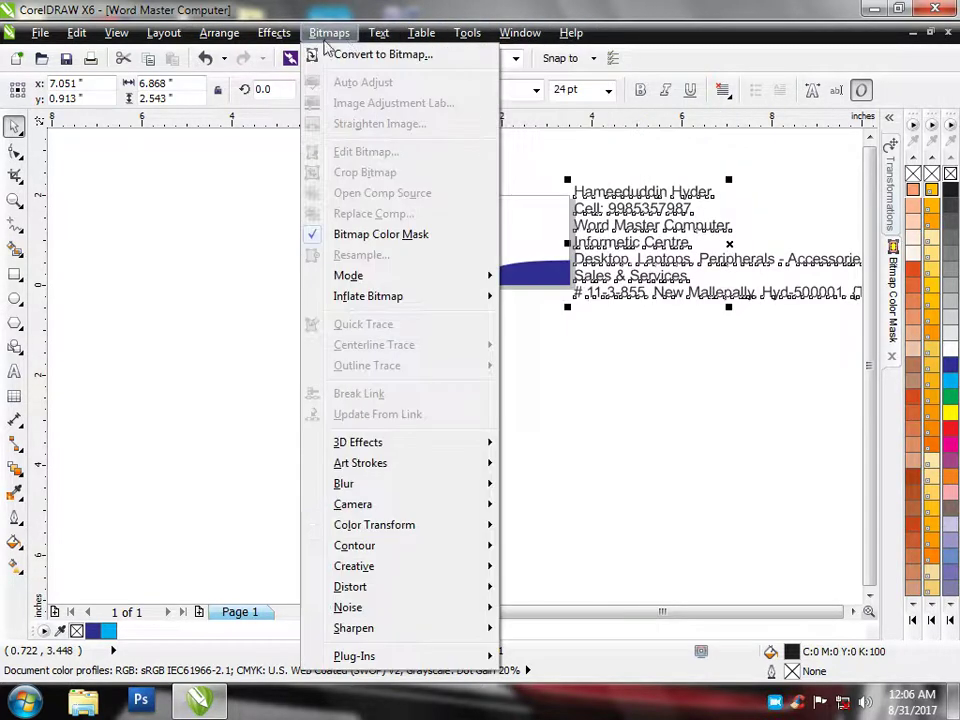
pyautogui.moveTo(282, 42)
pyautogui.moveTo(216, 42)
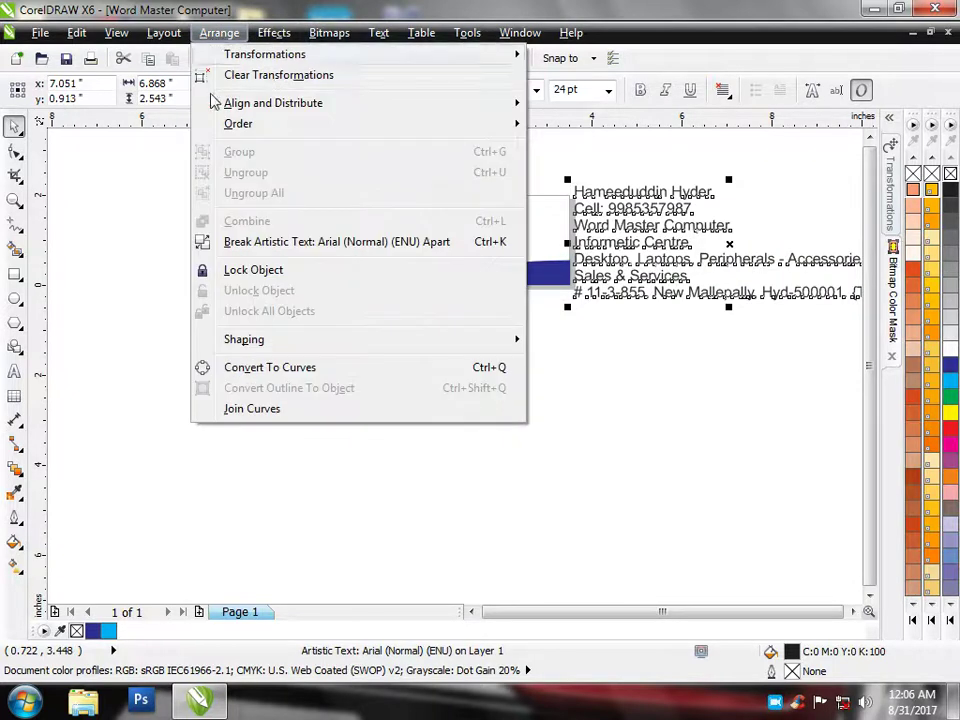
# Break the contact text block apart into separate lines
pyautogui.click(410, 242)
pyautogui.click(634, 326)
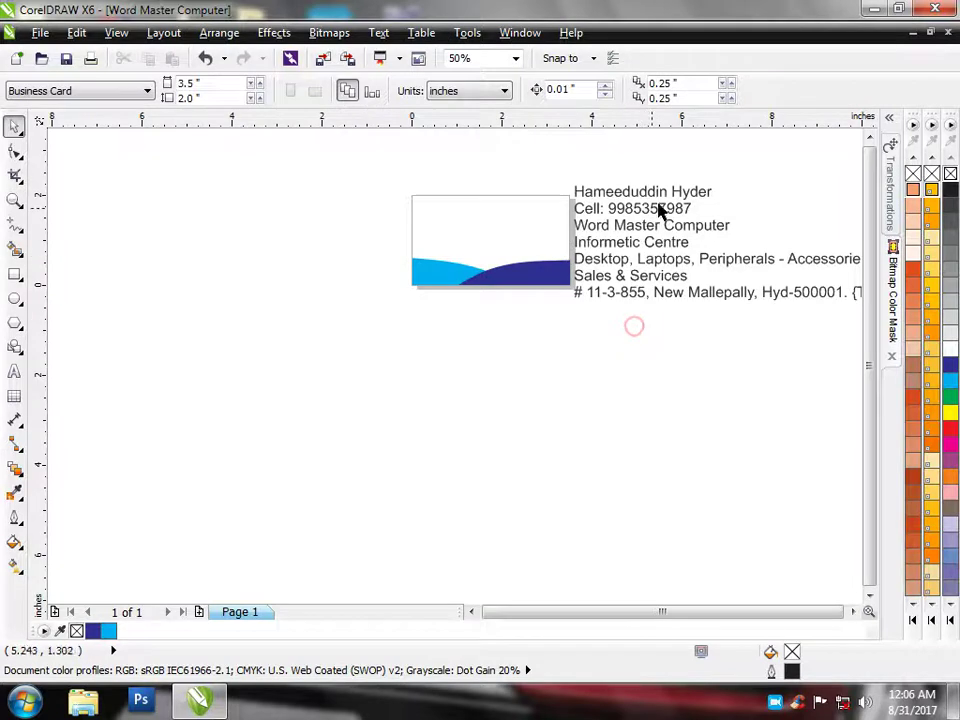
pyautogui.scroll(-2, 800, 365)
pyautogui.scroll(1, 724, 347)
pyautogui.scroll(2, 574, 253)
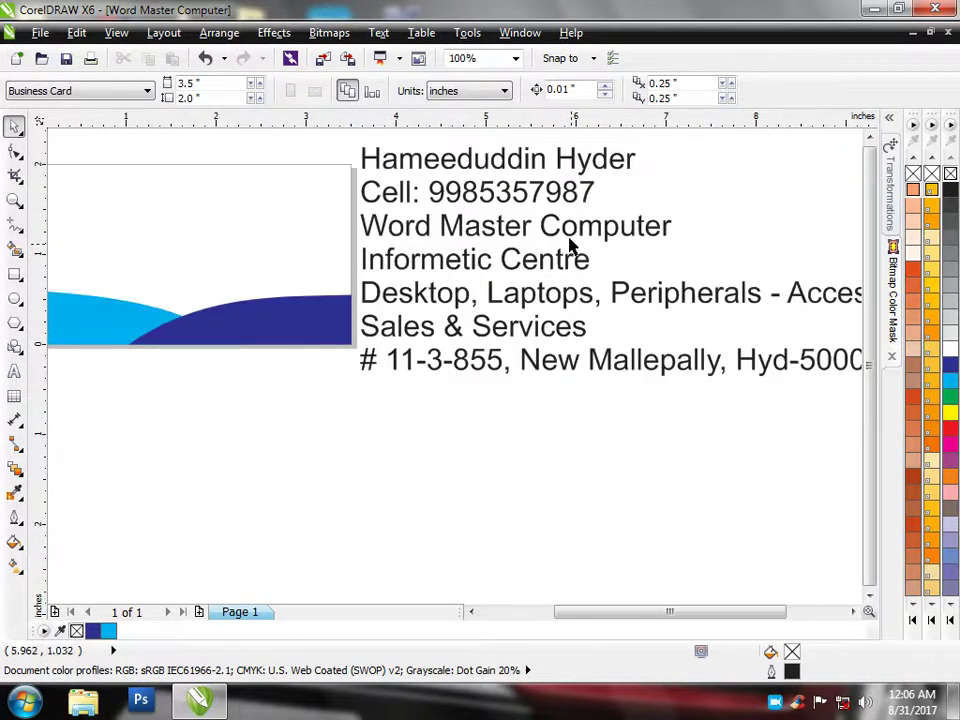
pyautogui.scroll(-1, 557, 240)
pyautogui.click(561, 206)
pyautogui.scroll(1, 530, 218)
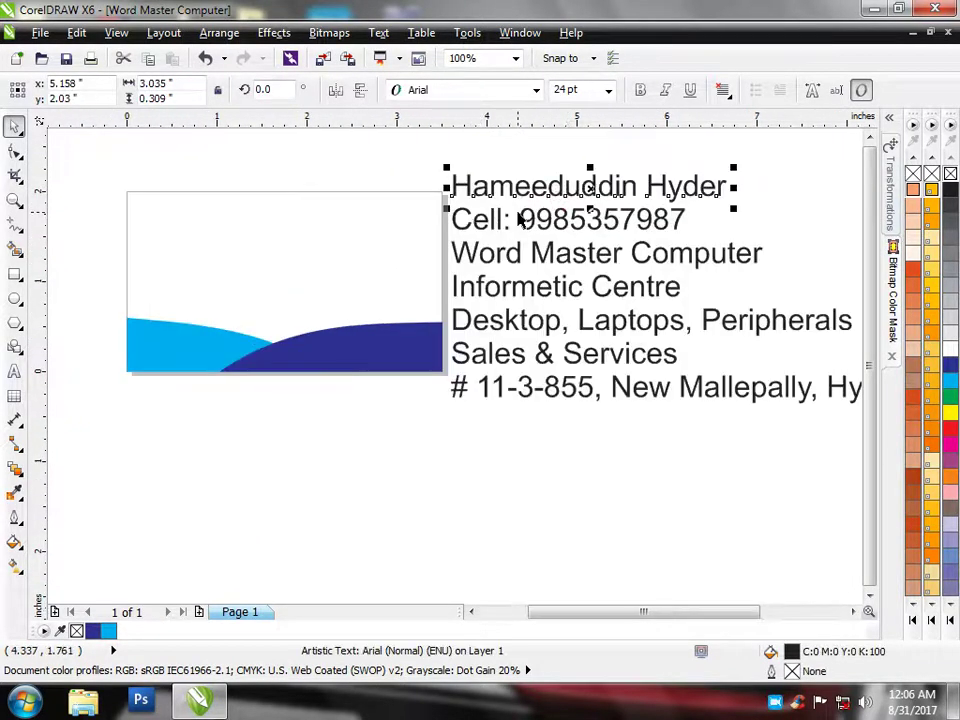
pyautogui.scroll(-1, 540, 311)
pyautogui.scroll(1, 574, 317)
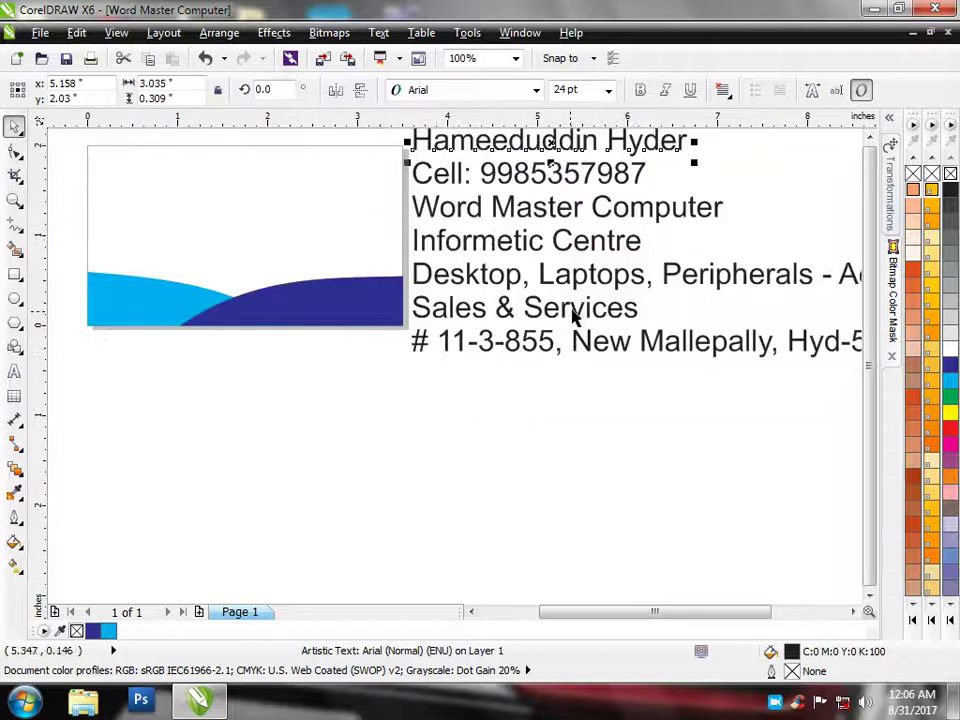
pyautogui.click(577, 395)
pyautogui.scroll(-1, 559, 373)
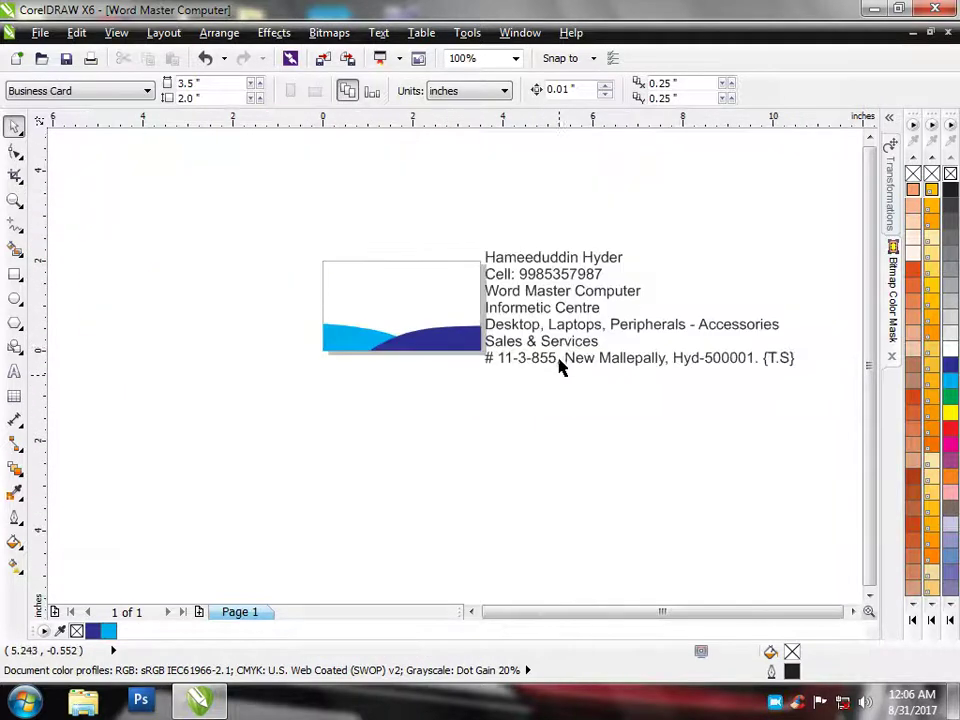
pyautogui.scroll(1, 490, 258)
# Move the name line to the card's top-left and place the Cell line right after it
pyautogui.moveTo(407, 146); pyautogui.dragTo(740, 277)
pyautogui.click(740, 277)
pyautogui.click(551, 168)
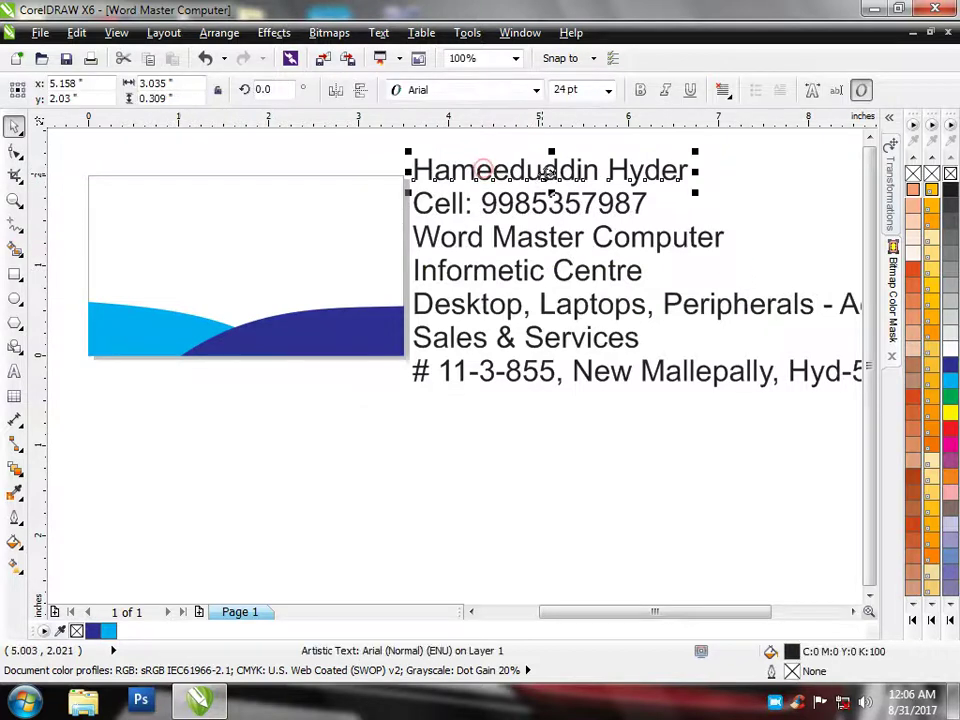
pyautogui.moveTo(553, 167); pyautogui.dragTo(227, 190)
pyautogui.click(547, 208)
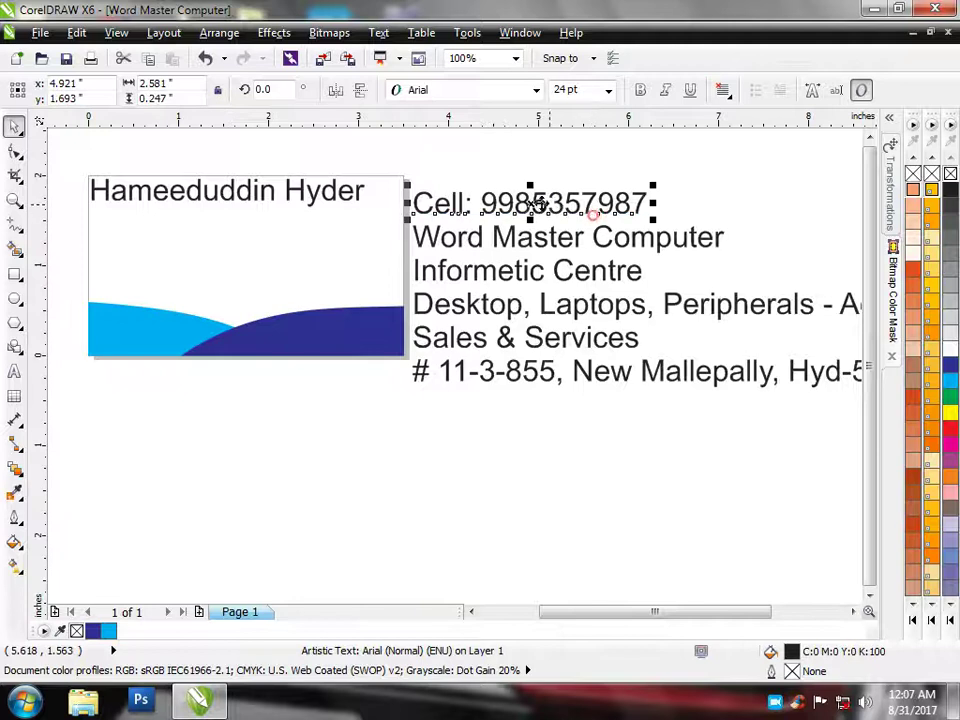
pyautogui.moveTo(467, 204); pyautogui.dragTo(427, 191)
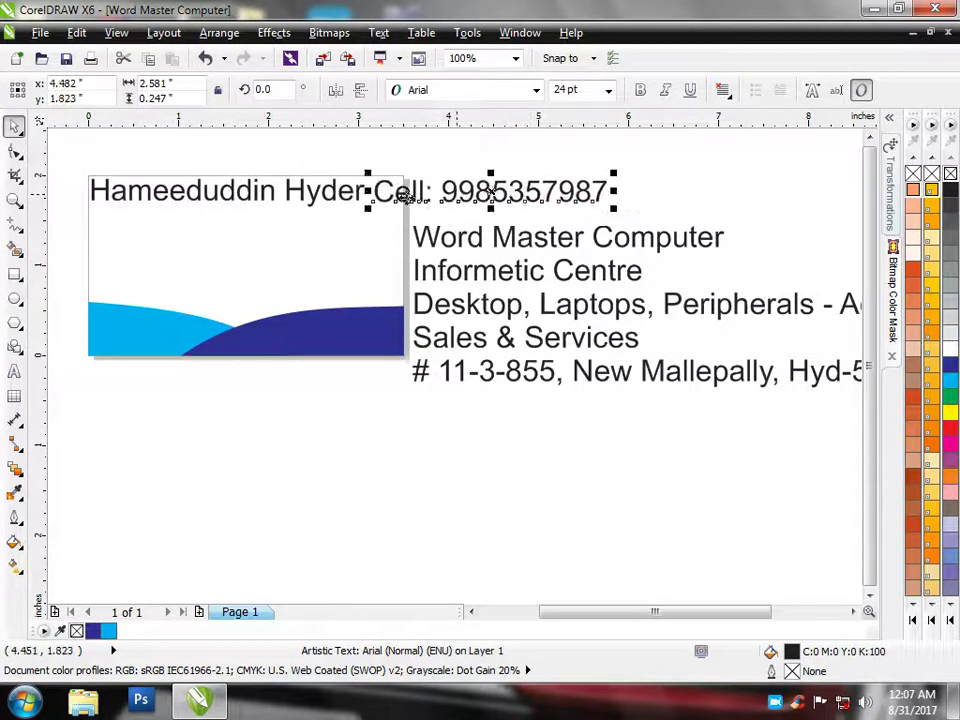
pyautogui.click(334, 190)
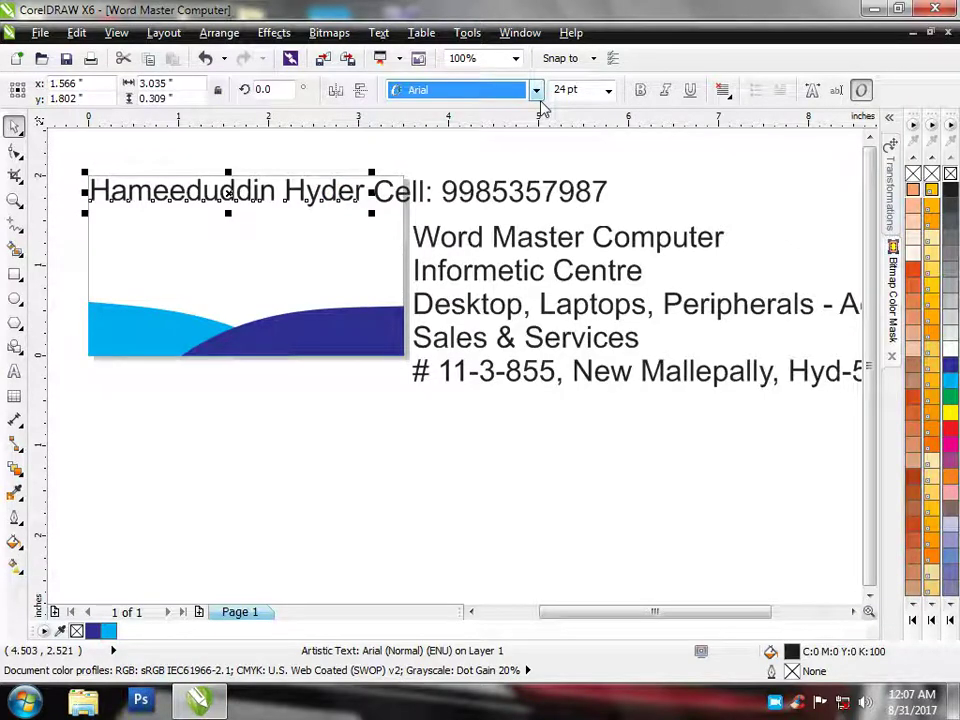
pyautogui.click(536, 92)
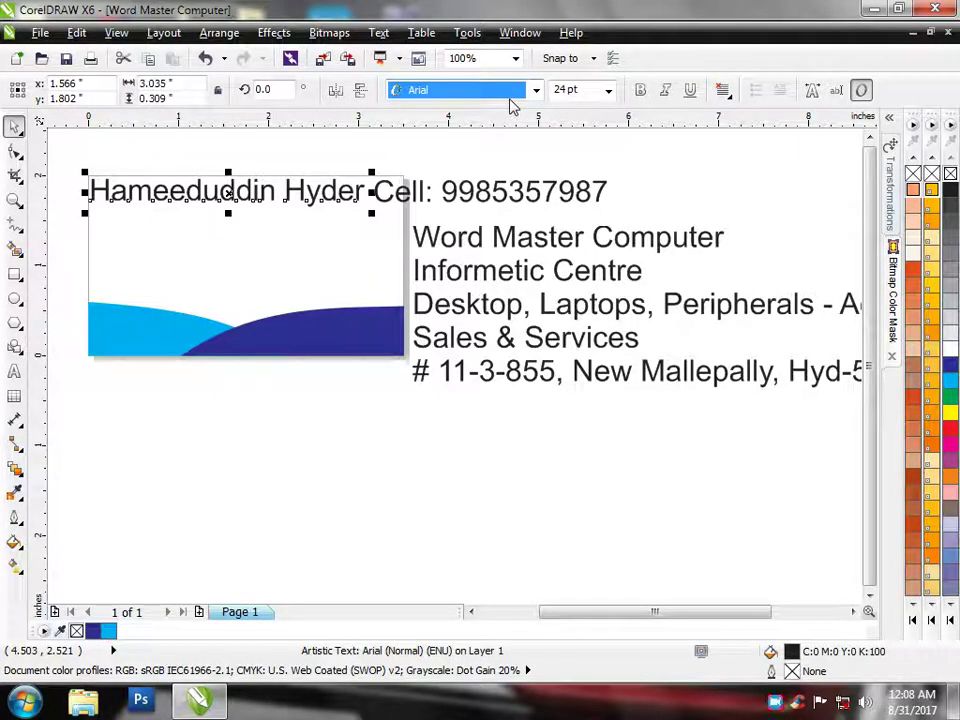
# Set the name line in Arrus BT Normal-Italic
pyautogui.click(536, 91)
pyautogui.moveTo(530, 137)
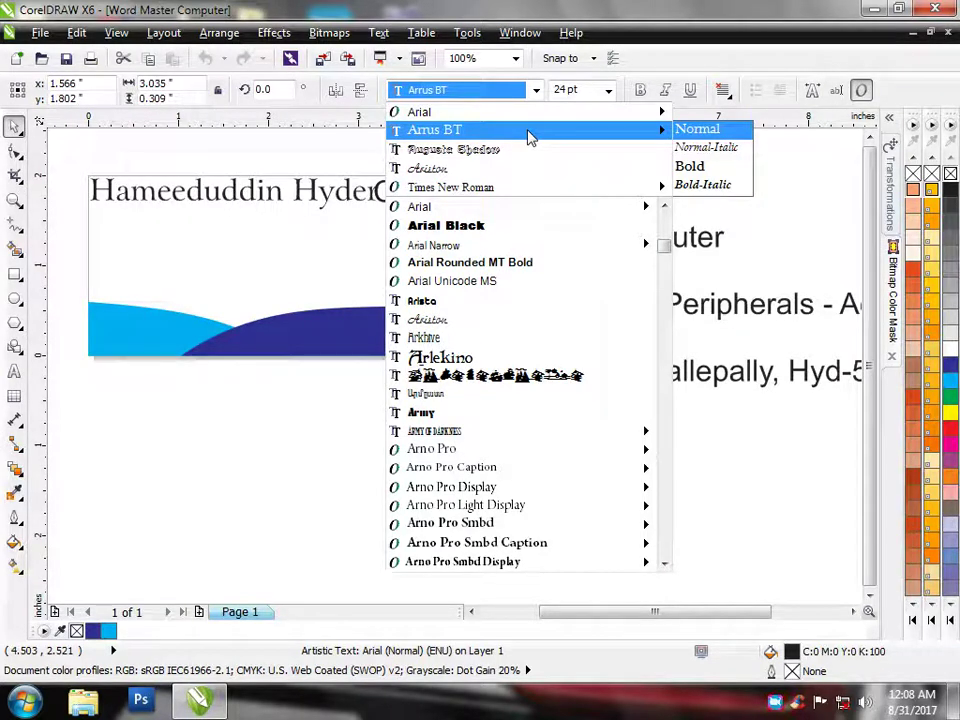
pyautogui.click(690, 147)
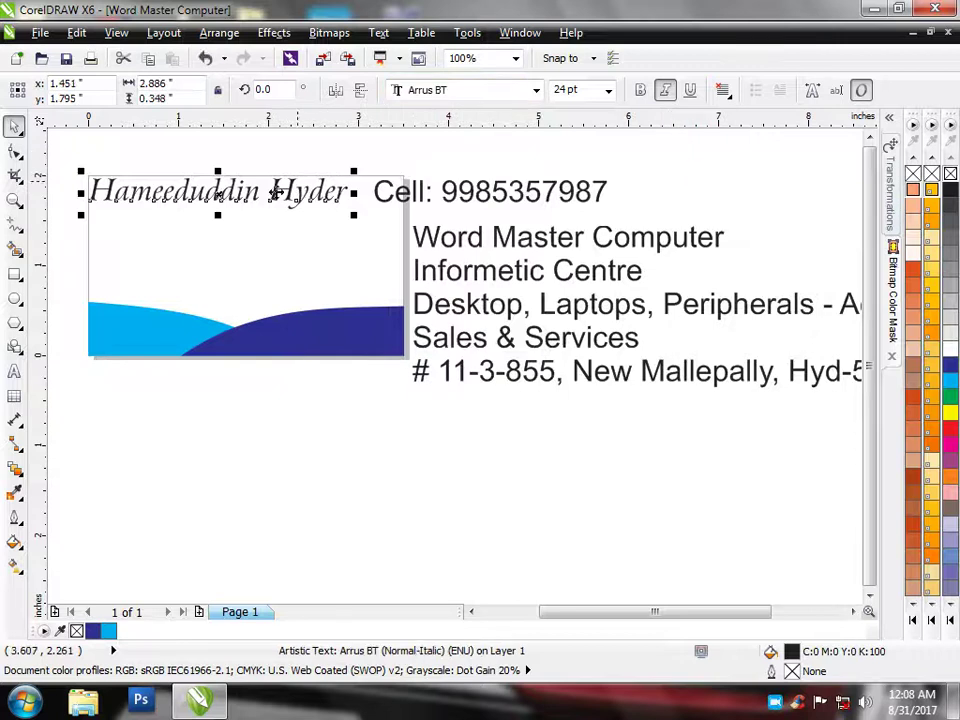
pyautogui.scroll(1, 82, 195)
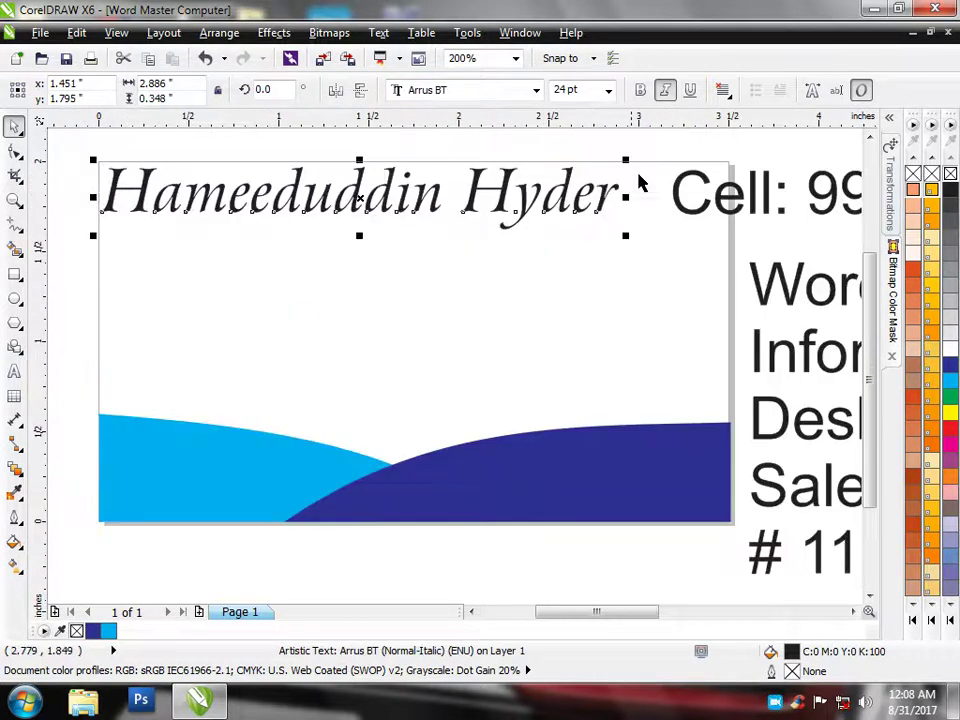
# Shrink the name to about 11 pt and shift it into the card's top-left corner
pyautogui.moveTo(626, 159); pyautogui.dragTo(527, 189)
pyautogui.scroll(1, 116, 195)
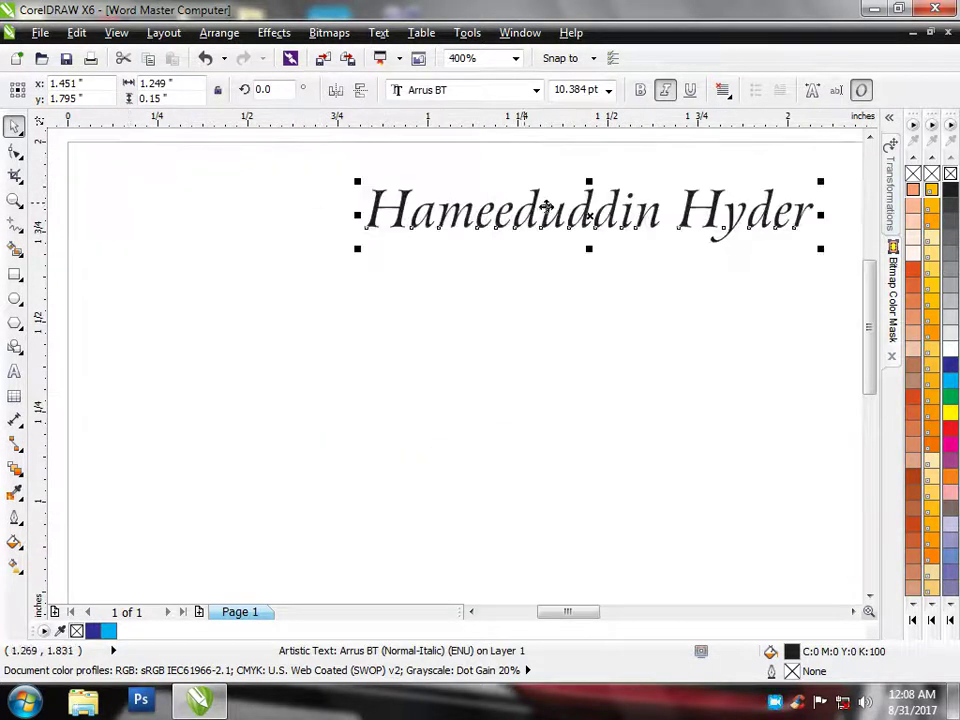
pyautogui.moveTo(512, 212); pyautogui.dragTo(315, 230)
# Widen the name text slightly, then deselect it
pyautogui.moveTo(551, 197); pyautogui.dragTo(550, 200)
pyautogui.click(536, 261)
pyautogui.scroll(-1, 540, 260)
pyautogui.scroll(-2, 600, 258)
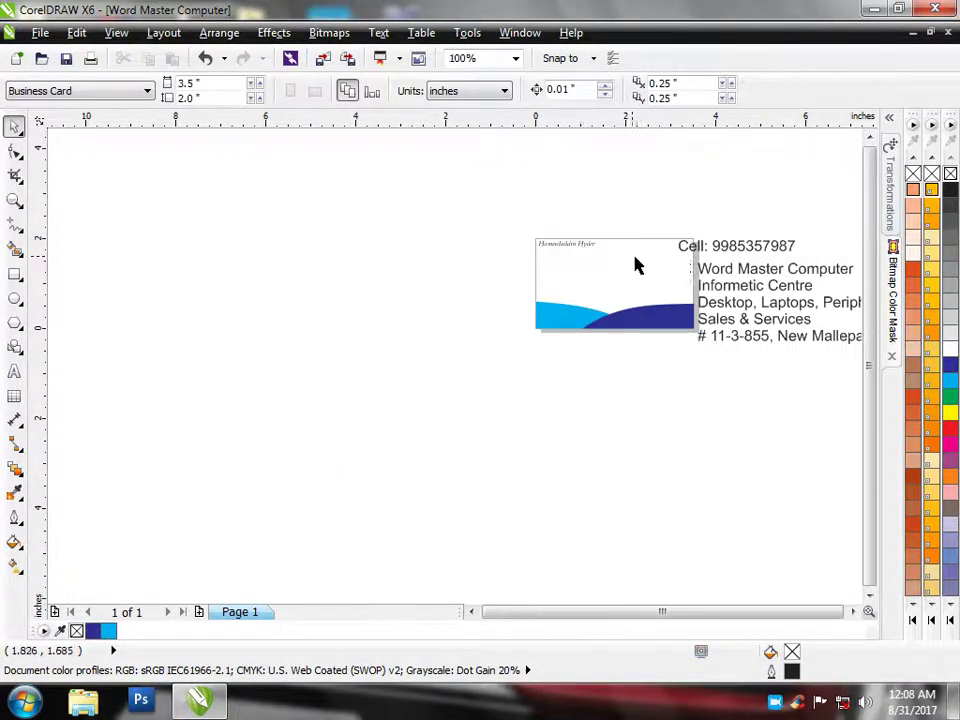
pyautogui.scroll(1, 710, 256)
pyautogui.scroll(1, 728, 255)
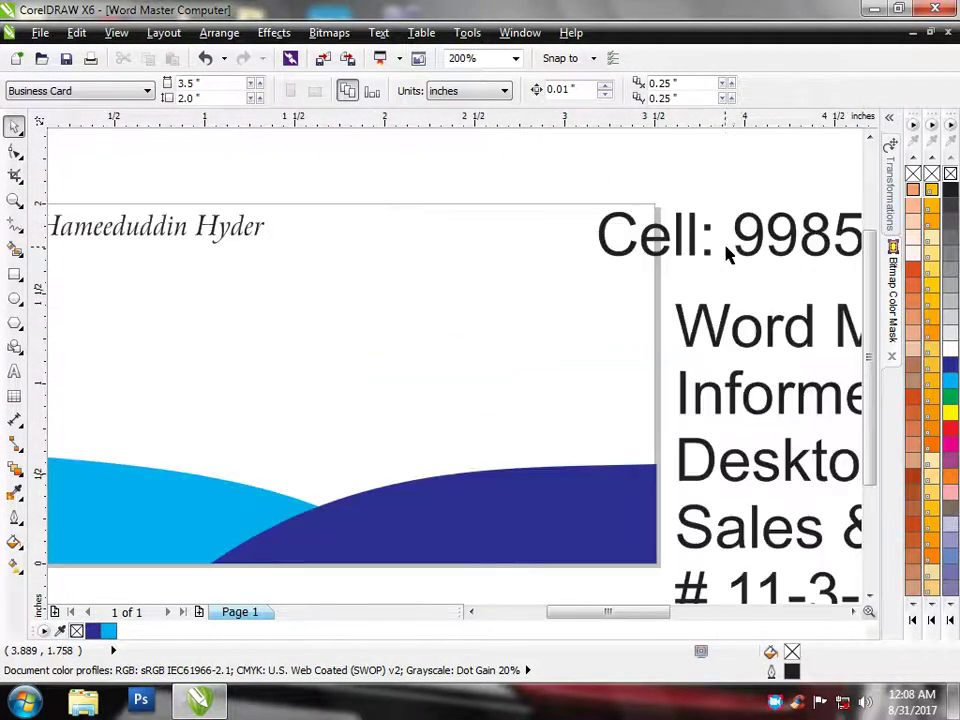
# Move the Cell line onto the card beside the name and shrink it from 24 pt to about 6 pt
pyautogui.click(745, 250)
pyautogui.moveTo(843, 250); pyautogui.dragTo(418, 236)
pyautogui.moveTo(652, 207); pyautogui.dragTo(598, 223)
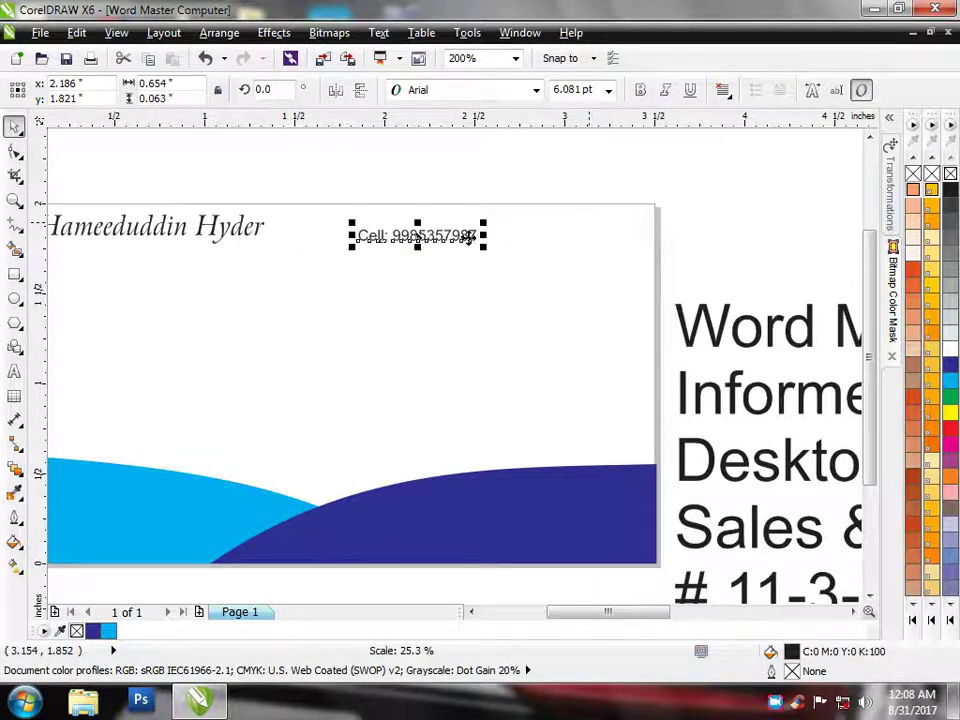